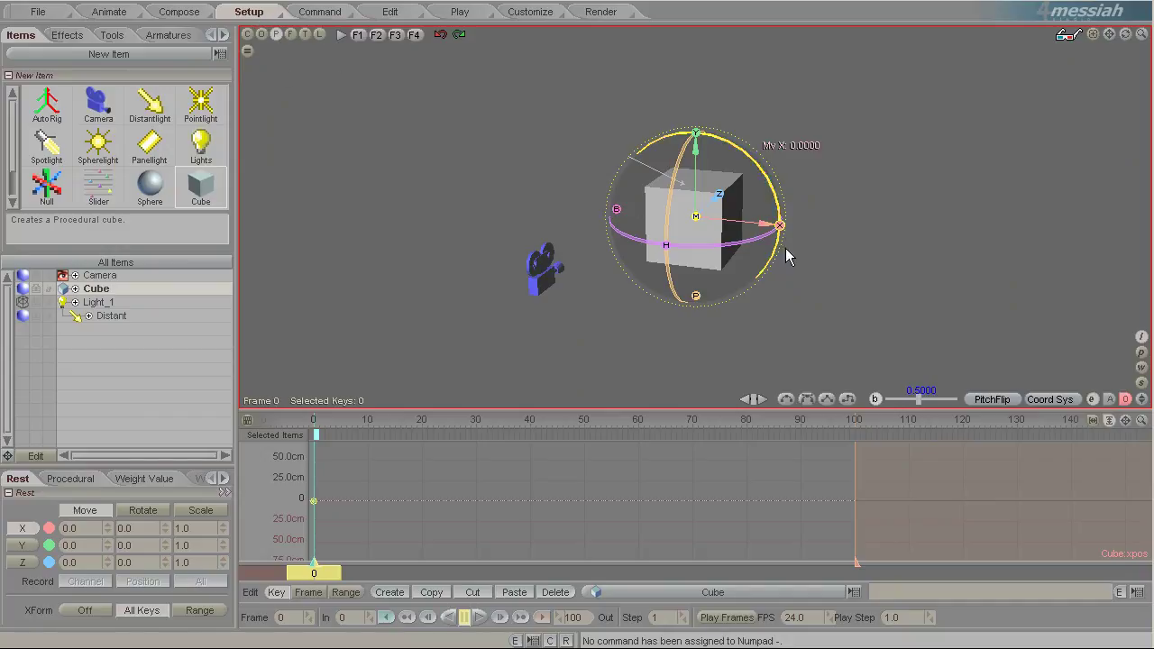
In setup mode, move the cube to about 0.98 in X and 0.58 in Y, with the timeline at frame 20.
drag(692, 140, 540, 96)
drag(331, 571, 422, 572)
drag(541, 79, 541, 89)
drag(537, 239, 550, 167)
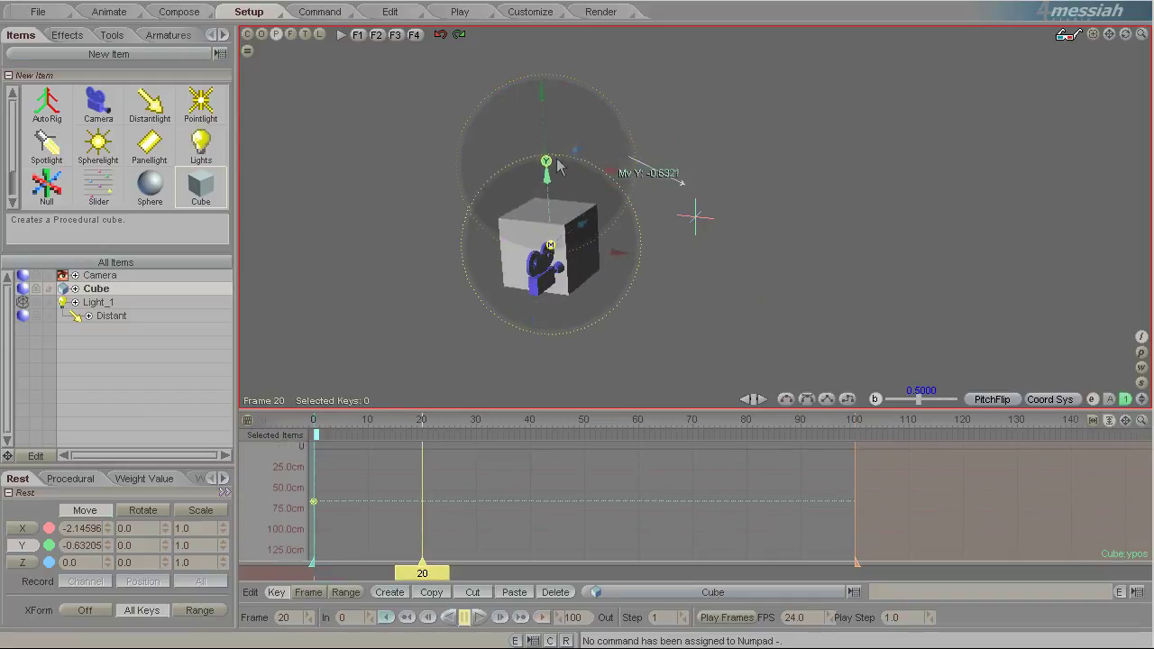
drag(628, 253, 859, 286)
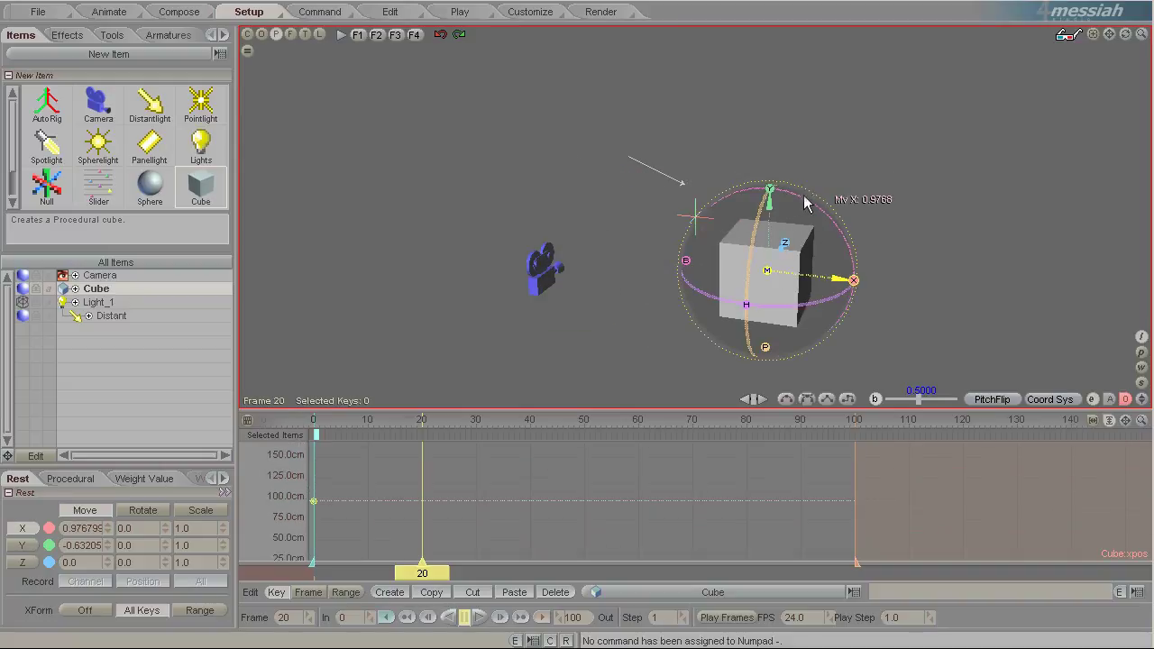
drag(771, 189, 802, 110)
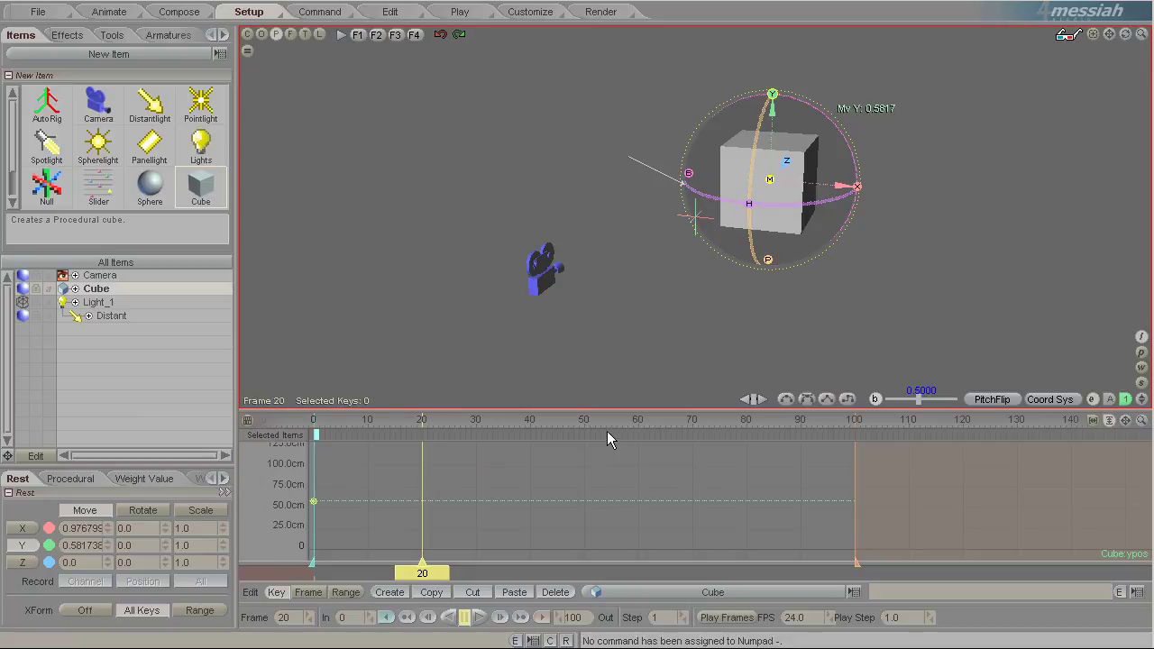
In animate mode at frame 0, move the cube to about -1.15 in X and -0.63 in Y, and reset all its channels.
click(109, 11)
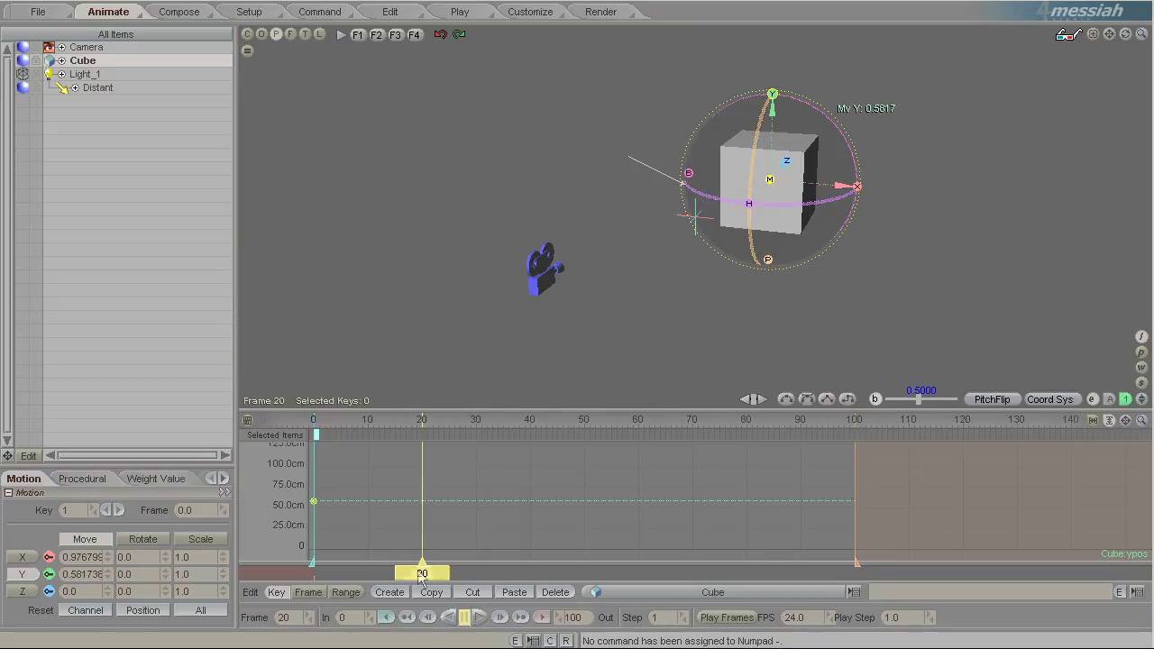
drag(421, 575, 314, 575)
drag(857, 185, 537, 243)
middle_drag(537, 237, 536, 237)
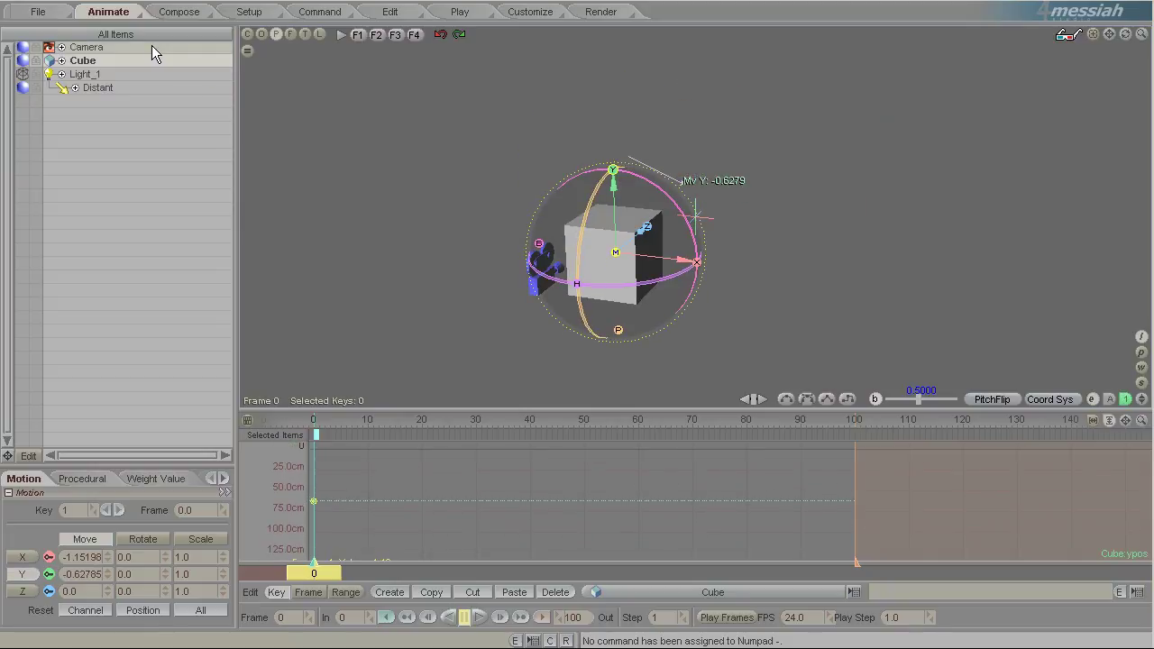
click(191, 613)
click(200, 613)
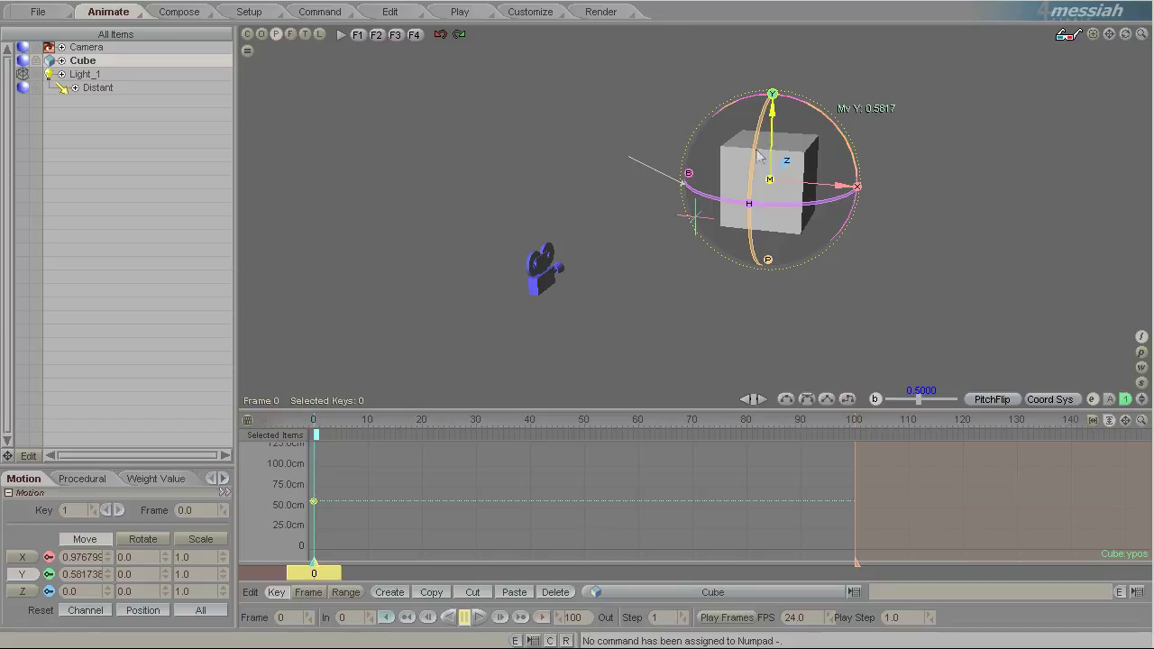
Compare the cube's rest pose in setup mode with its pose in animate mode.
click(261, 13)
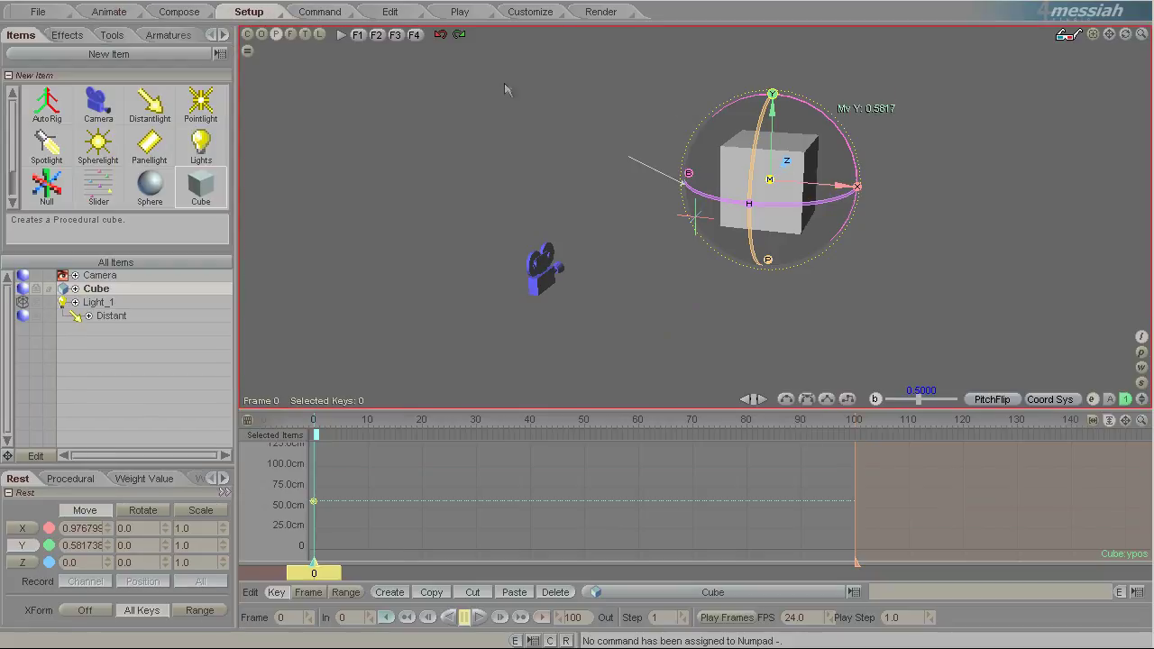
click(113, 13)
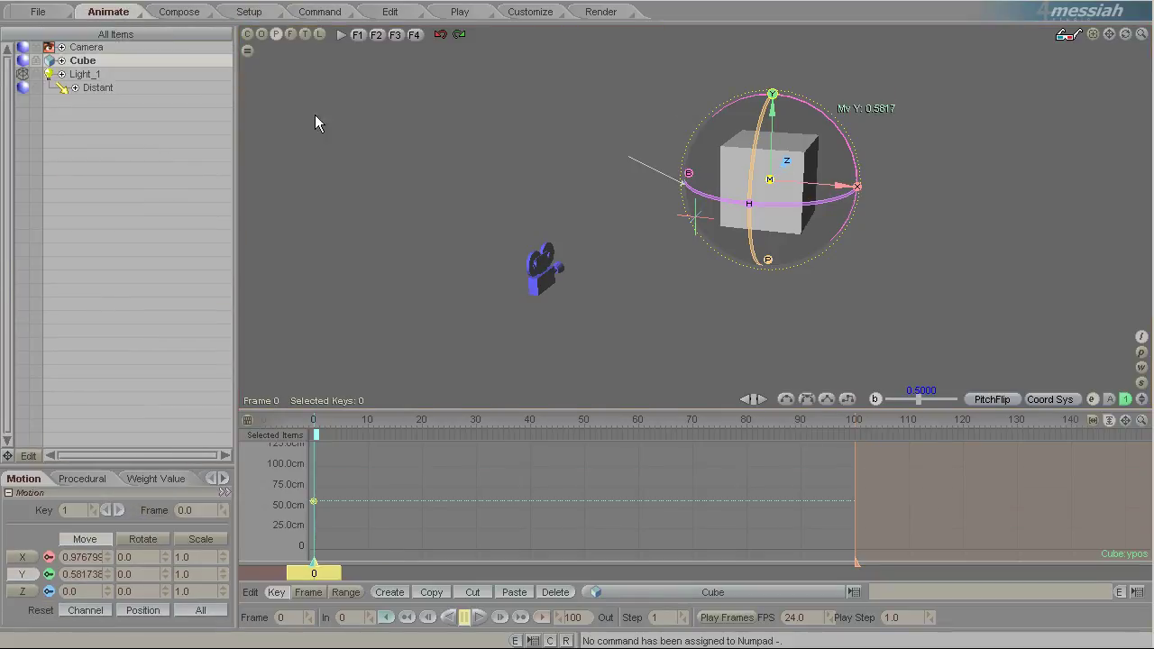
click(256, 16)
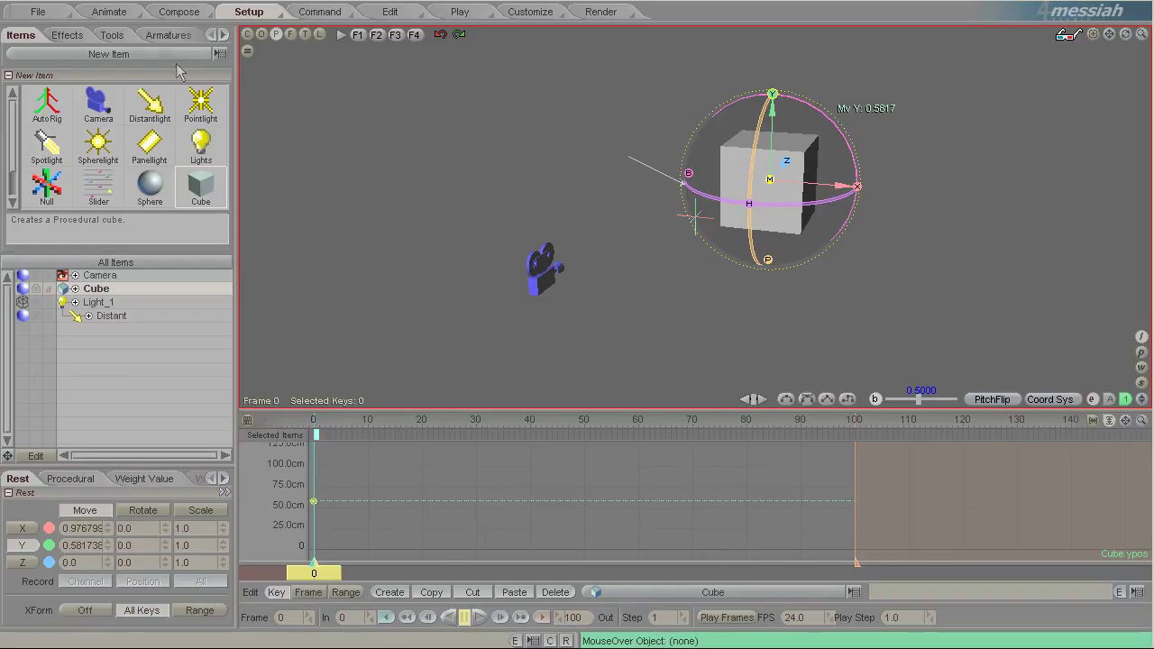
In animate mode, key the cube's Y position at about -0.89 on frame 10.
click(129, 12)
mouse_move(336, 573)
mouse_down()
mouse_move(409, 573)
mouse_move(390, 573)
mouse_up()
drag(794, 99, 790, 232)
Advance to frame 20 and key the cube's Y position at about 1.20.
key(Right)
key(Right)
key(Right)
key(Right)
key(Right)
key(Right)
key(Right)
key(Right)
key(Right)
key(Right)
key(Right)
key(Left)
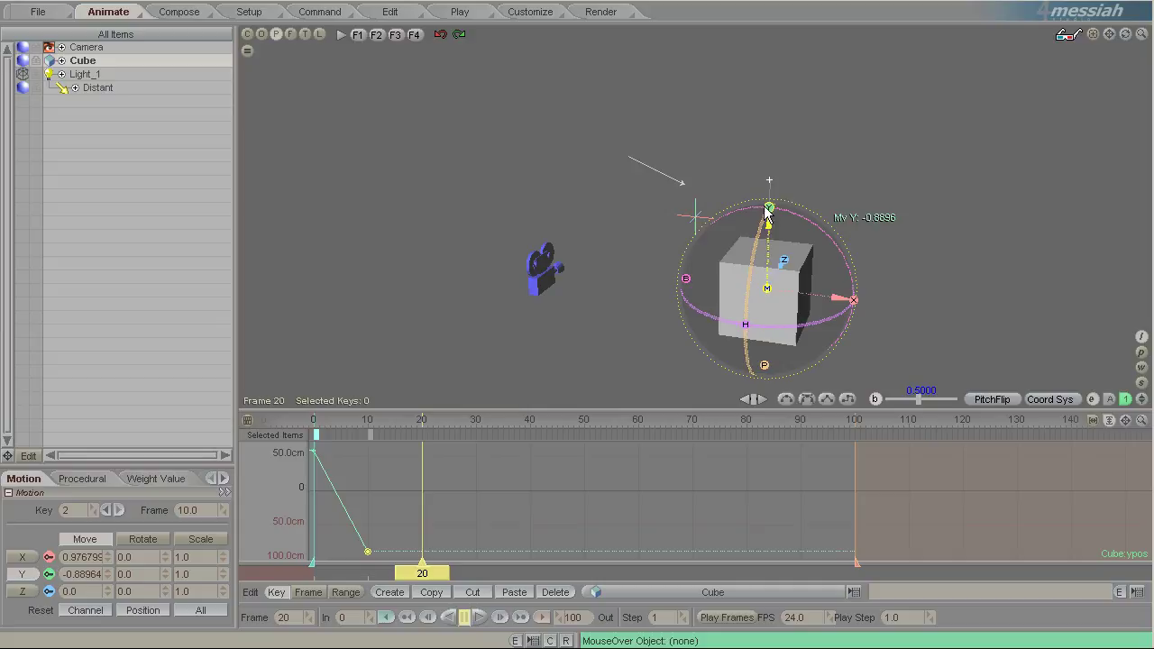
drag(780, 209, 780, 43)
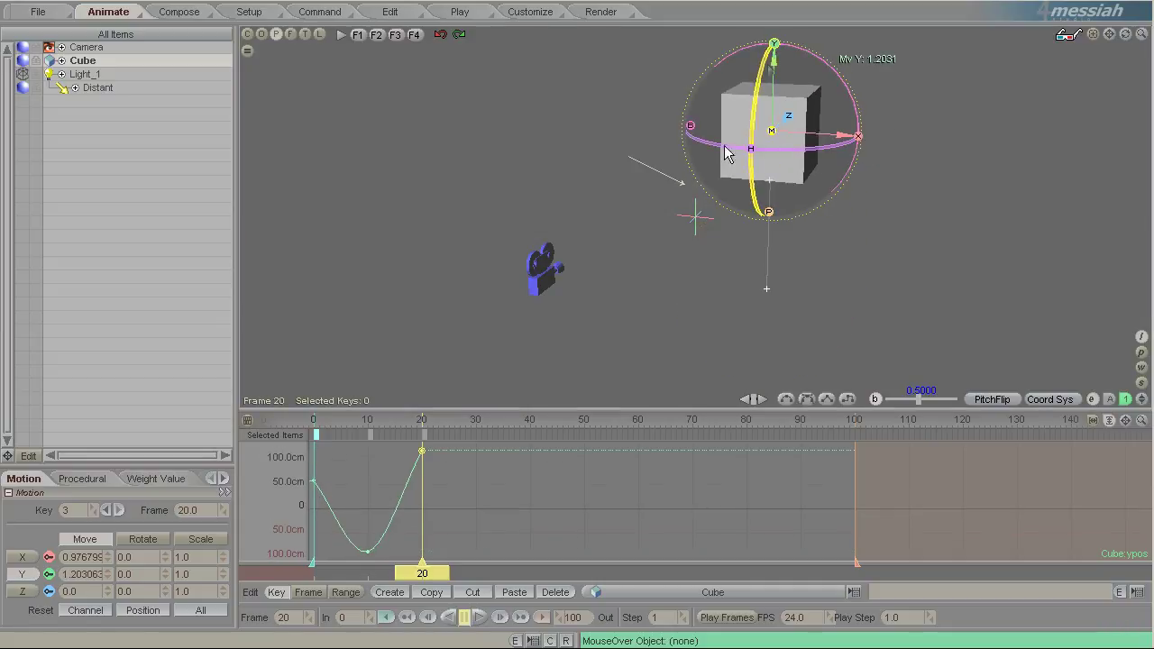
Key the cube's Y position at about -0.96 on frame 30 and about 1.14 on frame 40.
drag(435, 571, 476, 572)
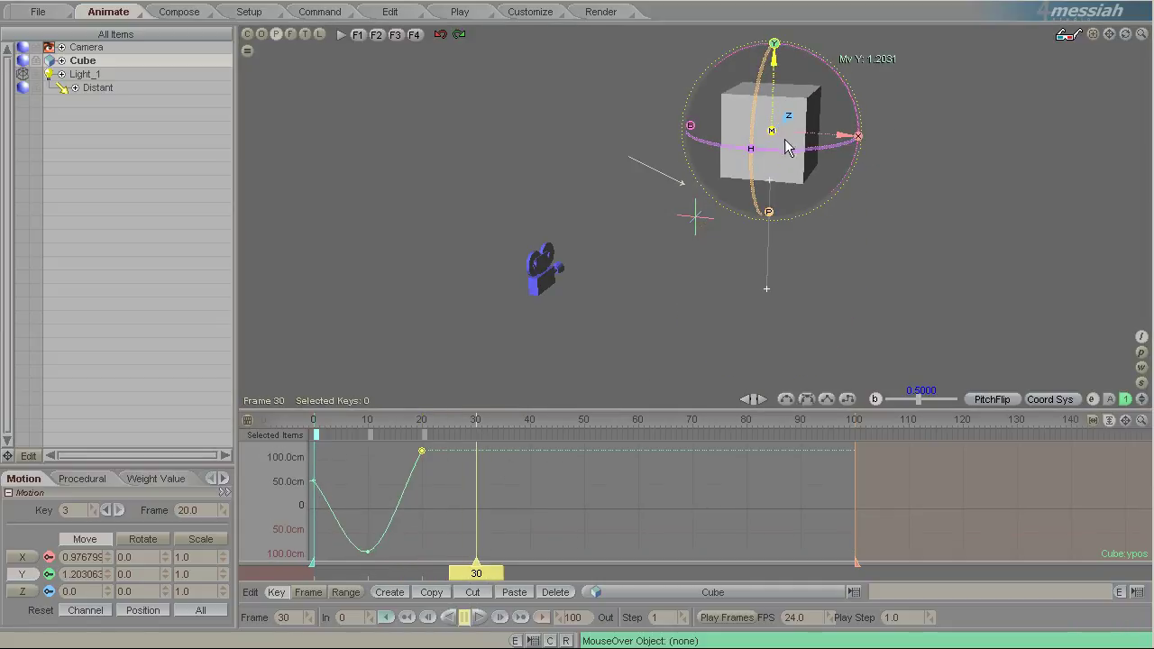
drag(780, 90, 780, 253)
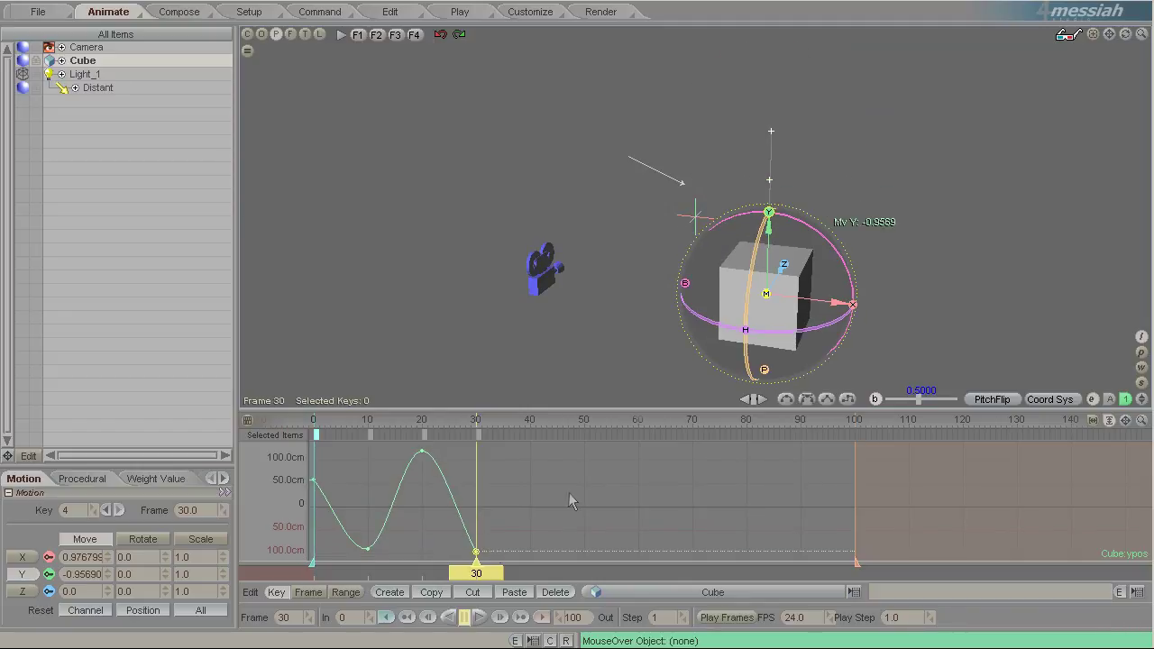
drag(475, 577, 530, 577)
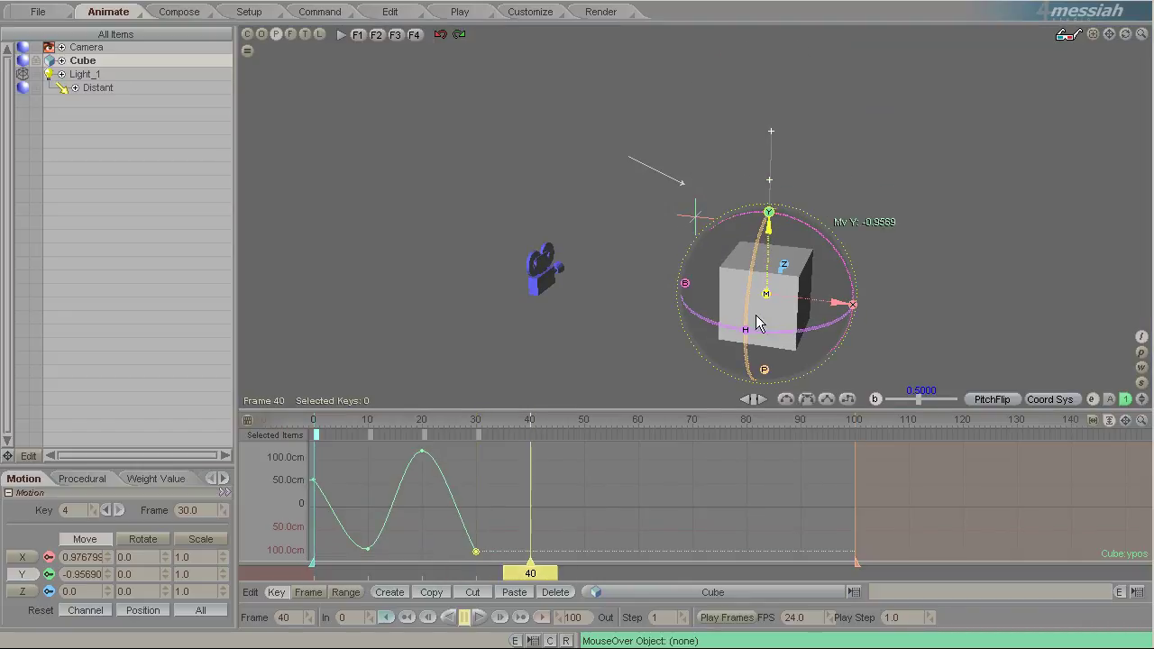
drag(768, 225, 768, 223)
drag(536, 229, 536, 65)
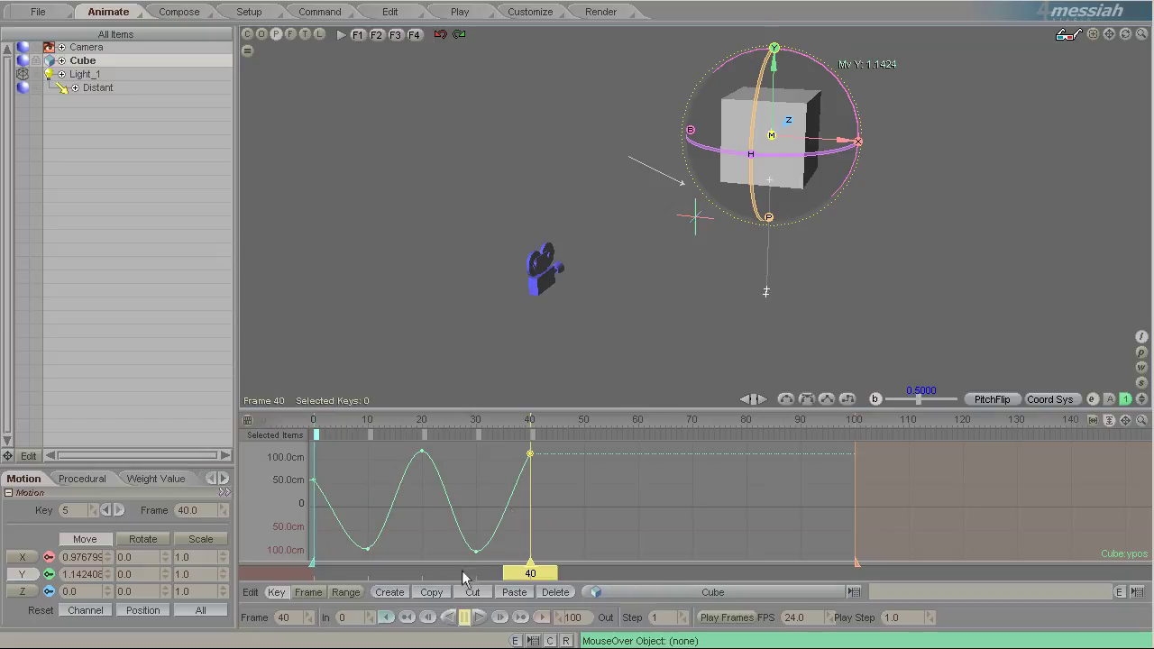
Scrub through the cube's up-and-down animation and return to frame 0.
right_drag(537, 240, 537, 236)
key(Right)
key(Right)
key(Right)
key(Right)
key(Right)
key(Right)
key(Right)
key(Right)
key(Right)
key(Left)
key(Left)
key(Left)
key(Left)
key(Left)
key(Left)
key(Left)
key(Left)
key(Left)
key(Left)
key(Left)
key(Left)
key(Left)
key(Left)
key(Left)
key(Left)
key(Left)
key(Left)
key(Left)
key(Left)
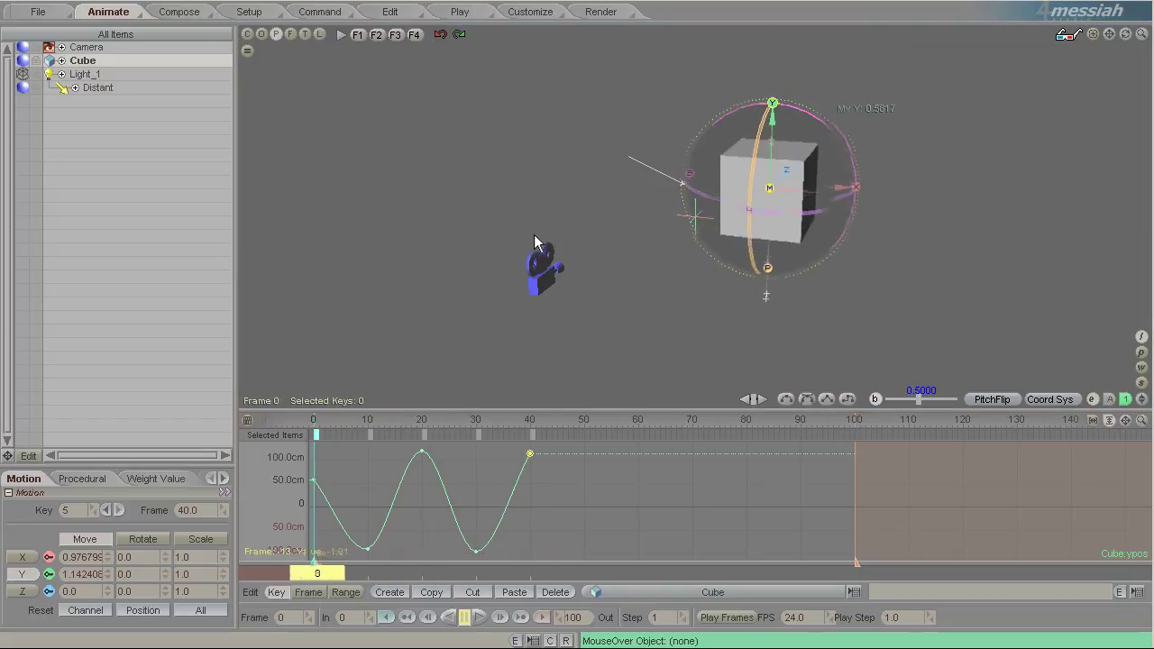
Review the available keying modes and keep All Channels selected at frame 0.
click(1108, 399)
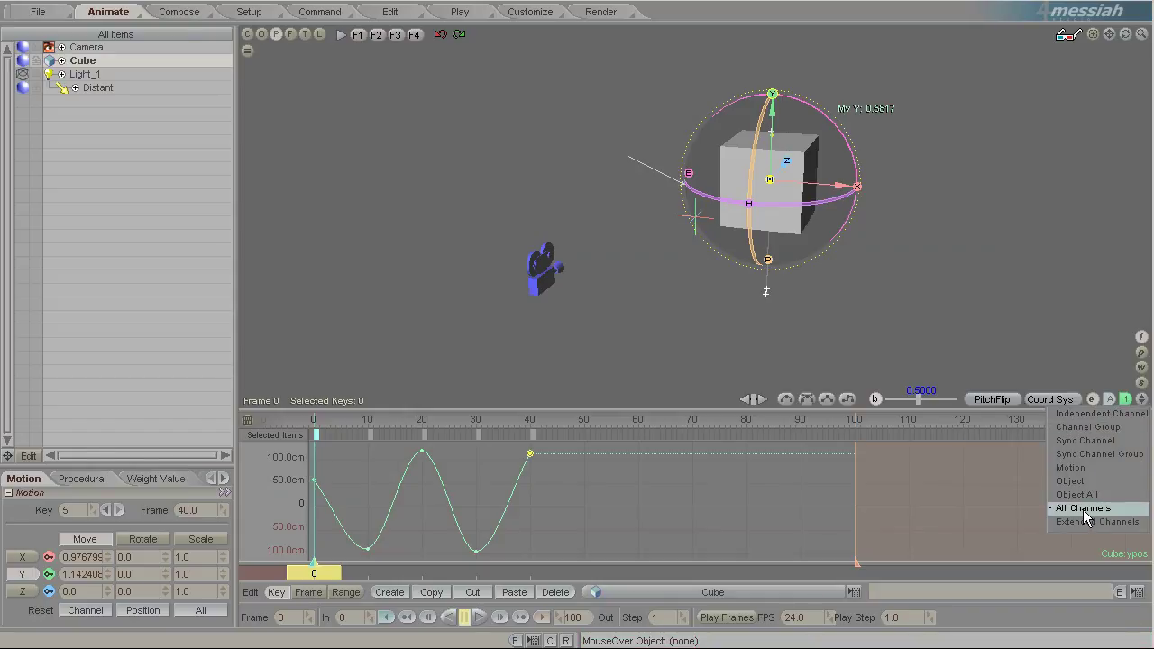
click(1082, 509)
click(1108, 400)
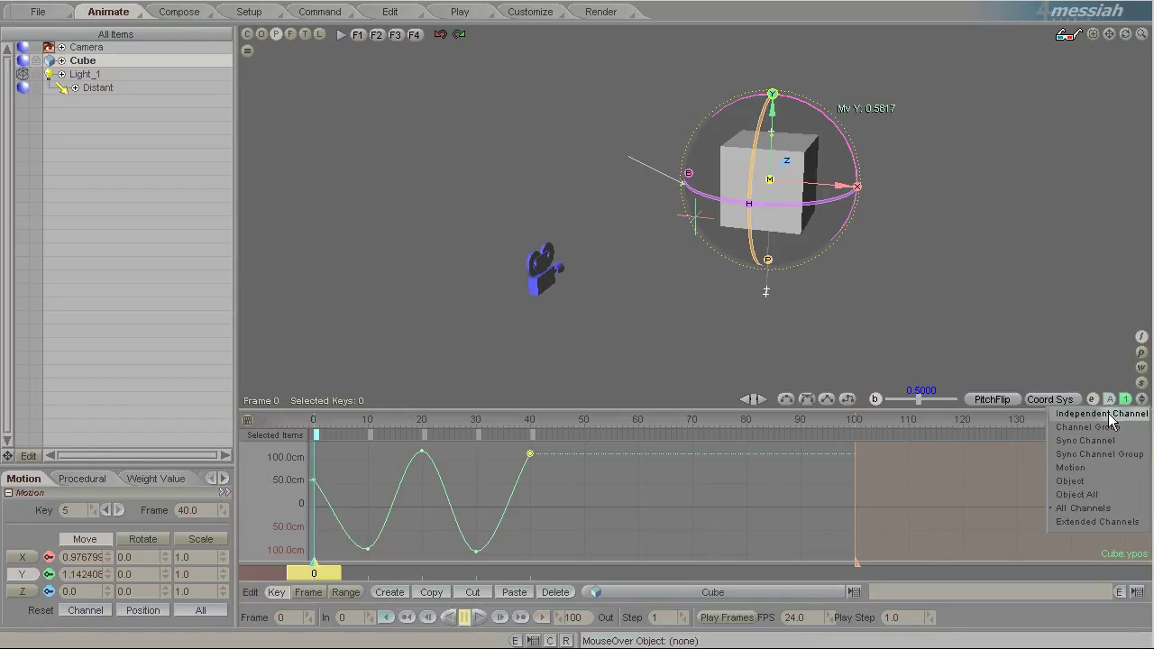
click(1086, 515)
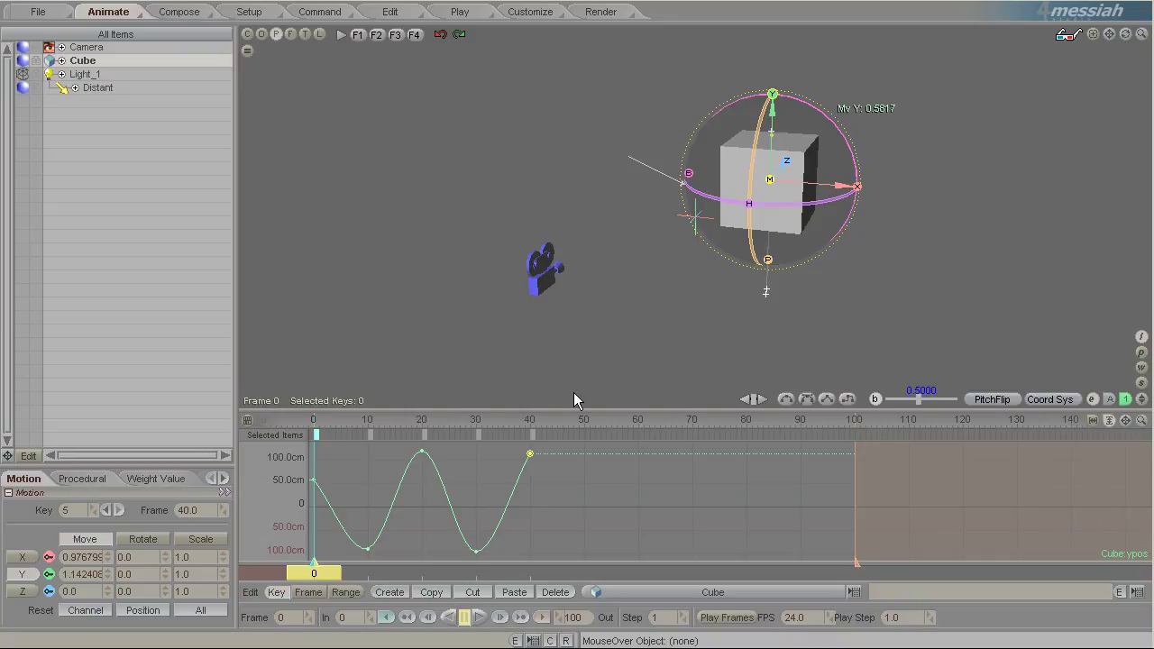
mouse_move(318, 575)
mouse_down()
mouse_move(394, 575)
mouse_move(314, 575)
mouse_up()
Expand the cube's channels and inspect the keys on its xpos, heading and xscale curves.
click(62, 61)
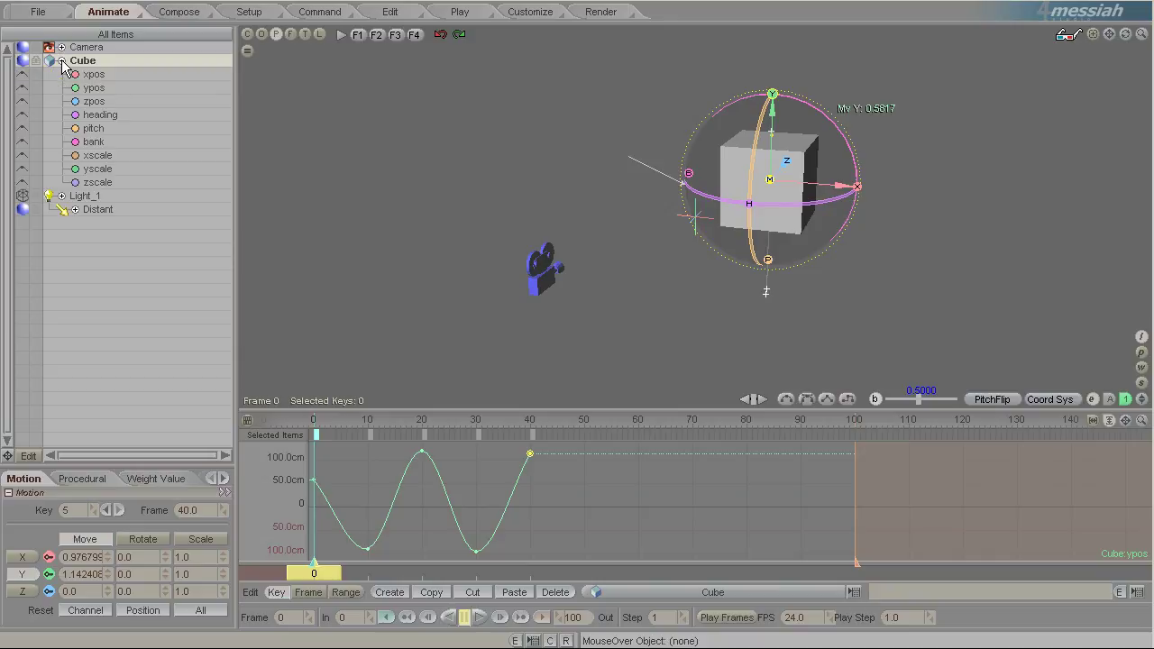
click(93, 75)
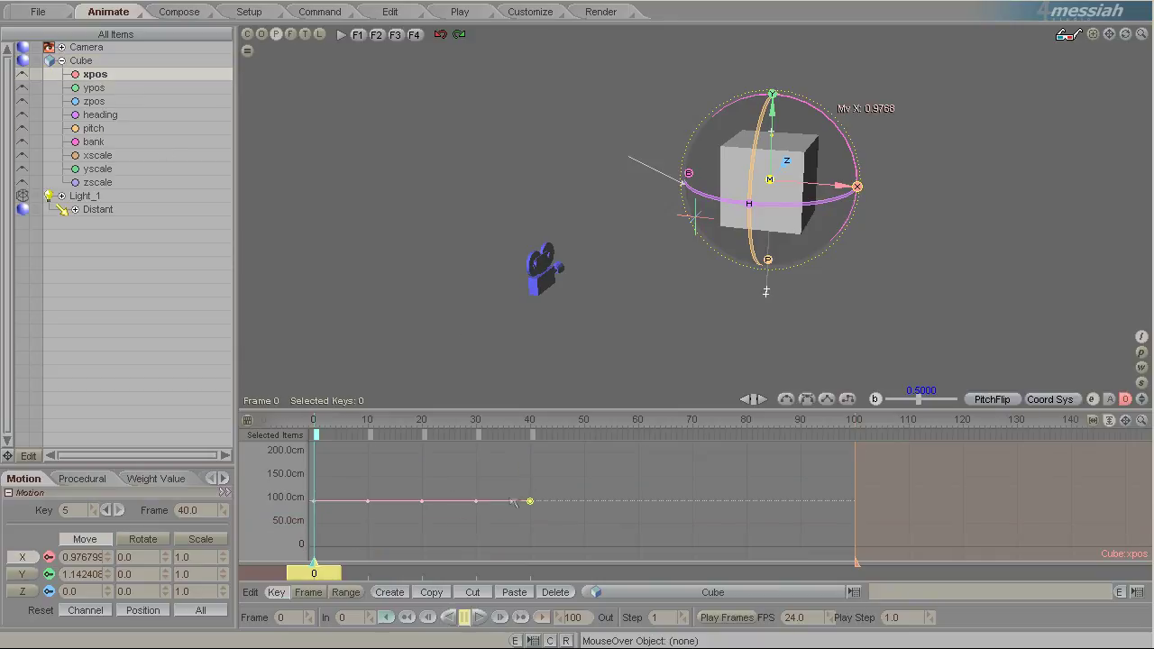
click(102, 115)
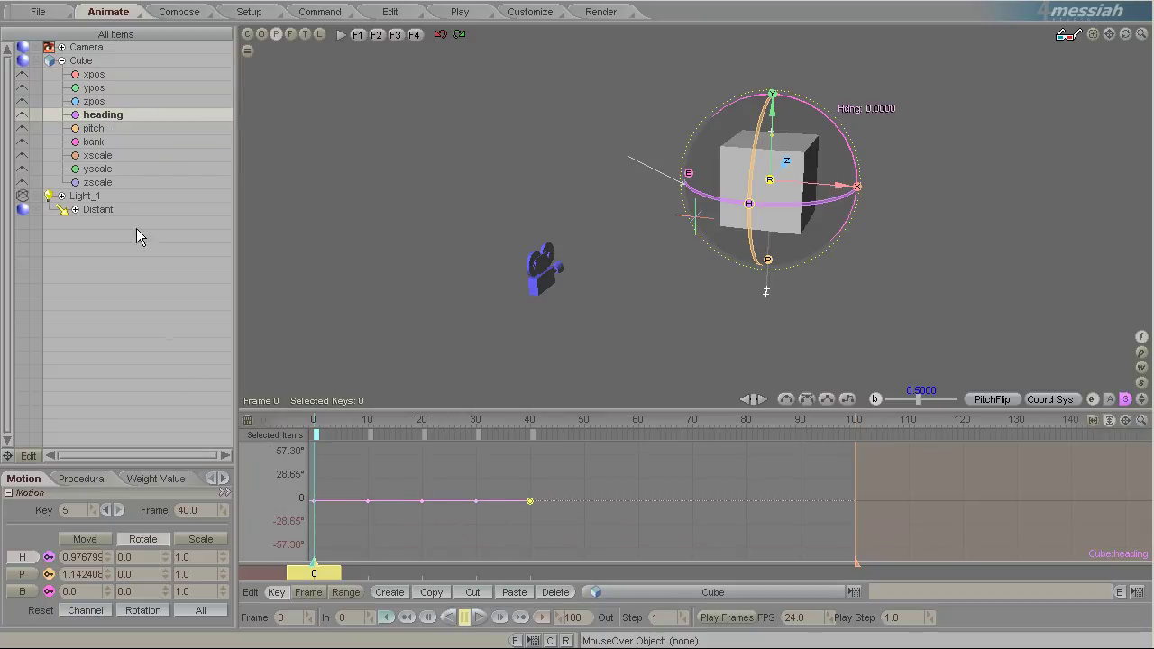
click(114, 154)
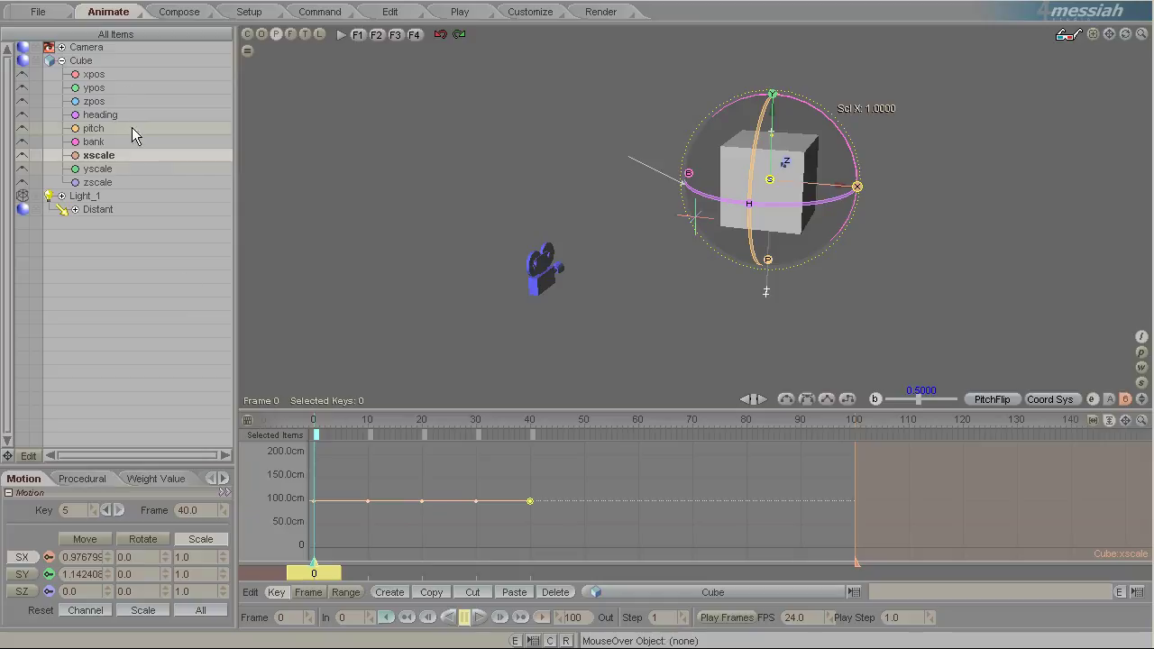
click(122, 74)
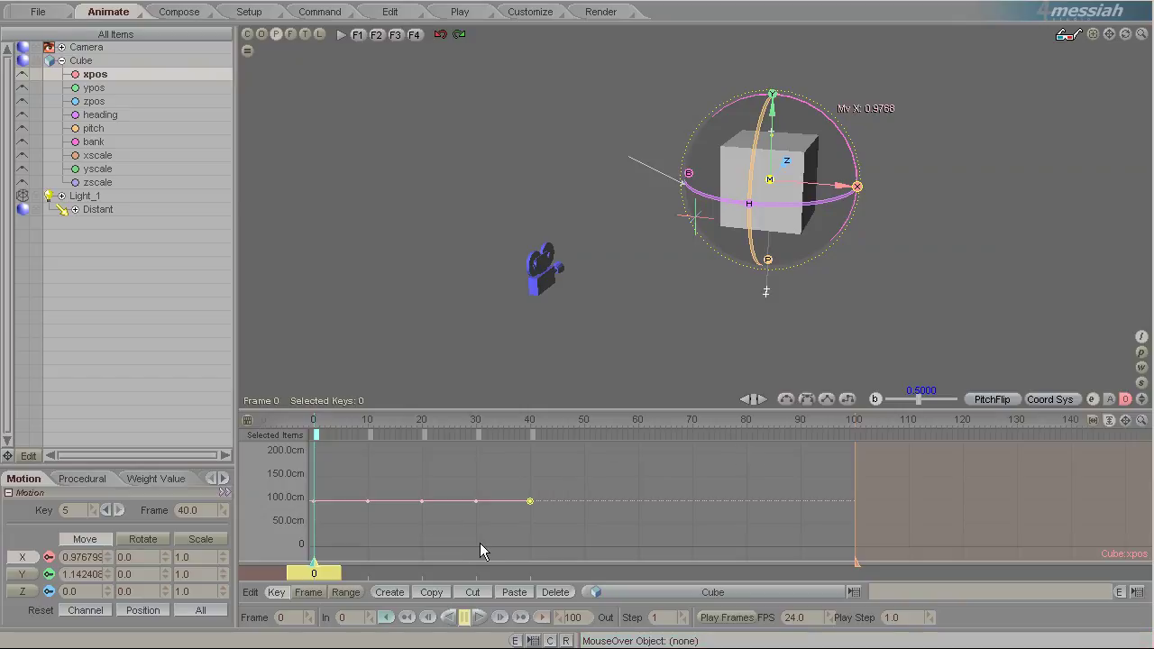
drag(320, 567, 478, 570)
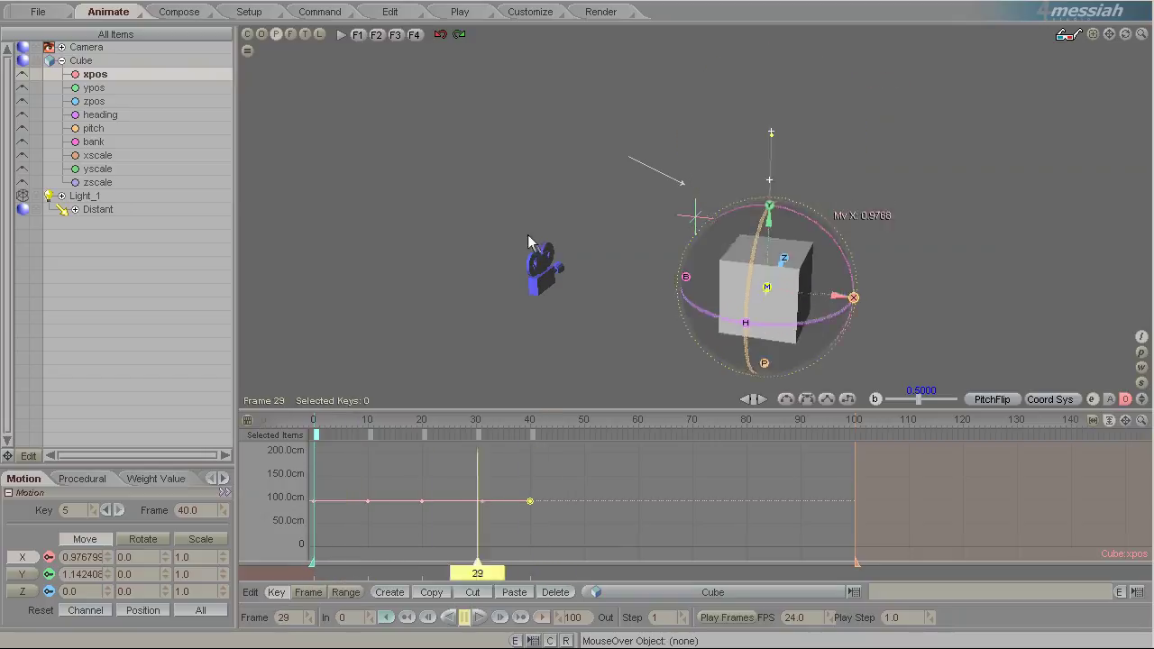
Delete the cube's keys at frames 40, 30, 20 and 10.
click(529, 501)
click(555, 592)
click(554, 592)
click(554, 592)
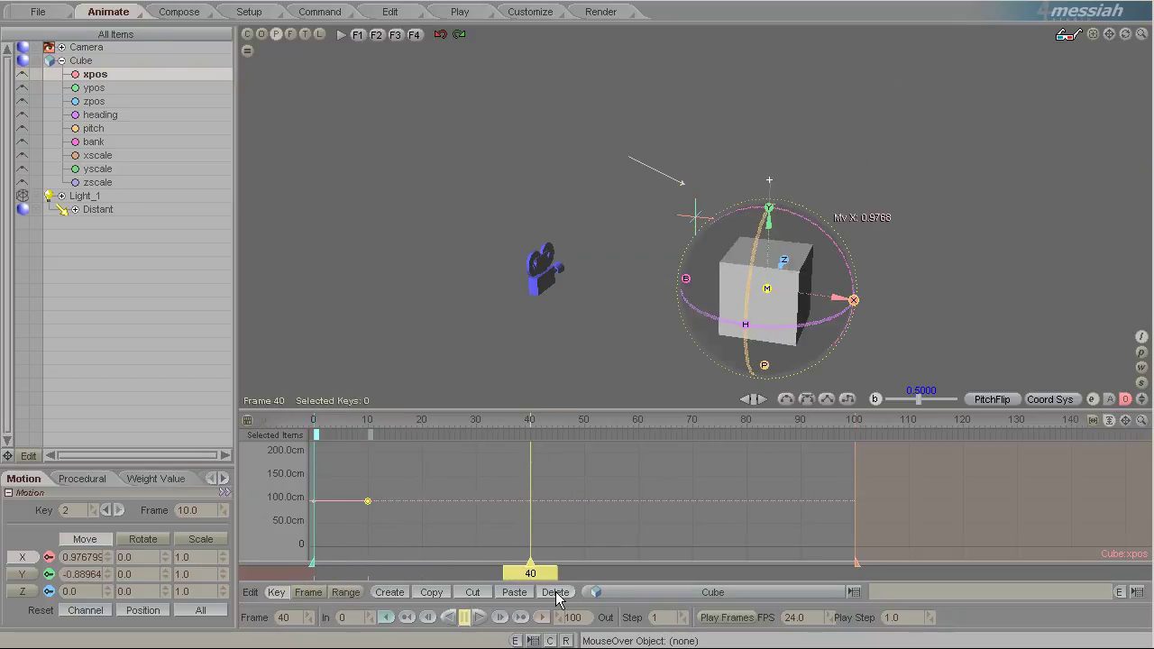
click(554, 592)
Go to frame 10 and set the keying mode to Independent Channel.
mouse_move(382, 579)
mouse_down()
mouse_move(334, 575)
mouse_move(366, 577)
mouse_up()
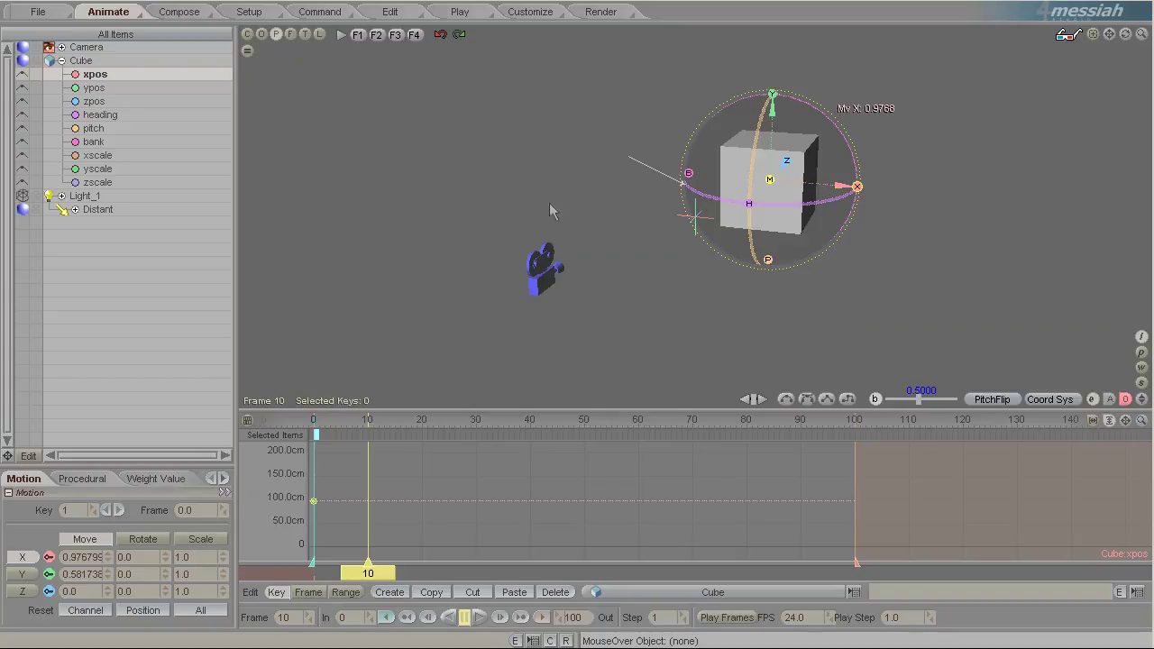
click(1114, 402)
click(1090, 416)
Key the cube's Y position alternately high and low on frames 10, 20, 30, 40 and 50, ending at about 1.39.
drag(774, 123, 607, 312)
drag(381, 571, 422, 572)
drag(781, 77, 775, 256)
drag(428, 572, 476, 572)
drag(767, 256, 771, 135)
drag(772, 88, 773, 31)
drag(481, 572, 530, 573)
drag(777, 48, 776, 93)
drag(536, 249, 536, 233)
key(space)
key(space)
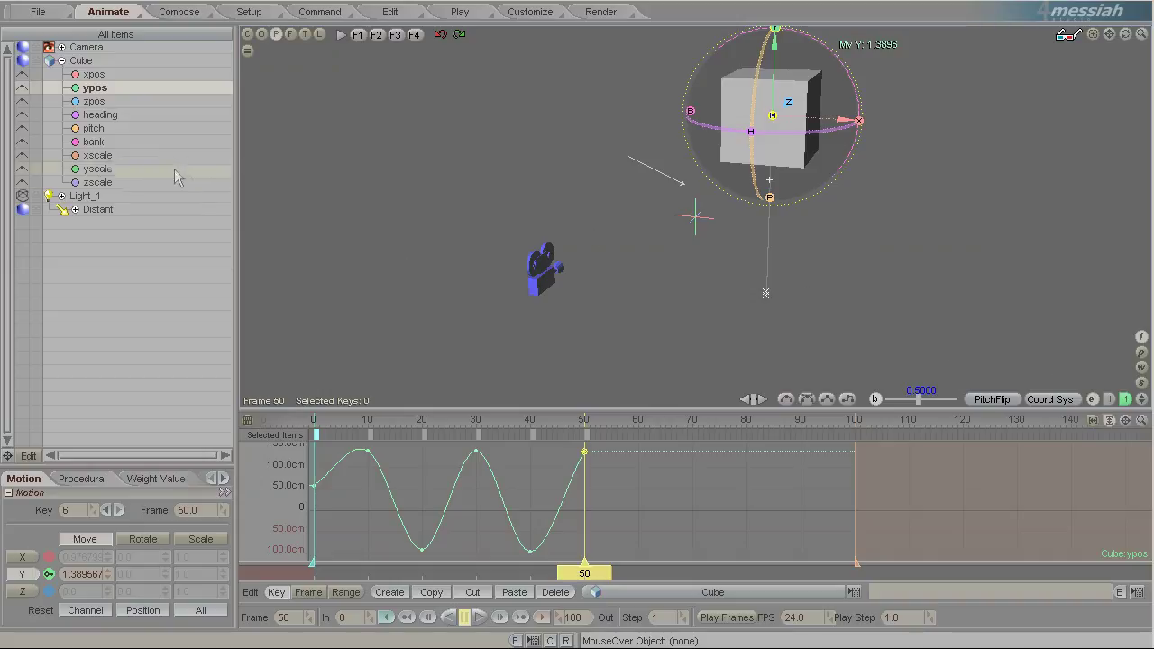
Select the cube's heading channel and key a rotation of about -88.25 degrees at frame 50.
click(103, 115)
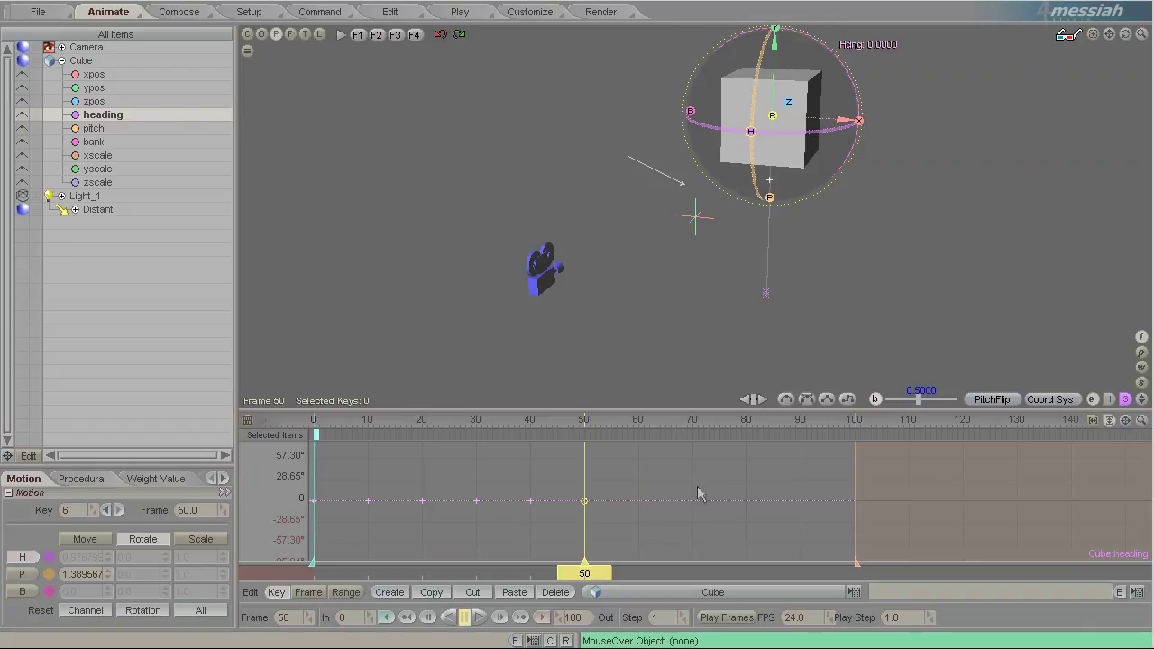
drag(811, 133, 541, 245)
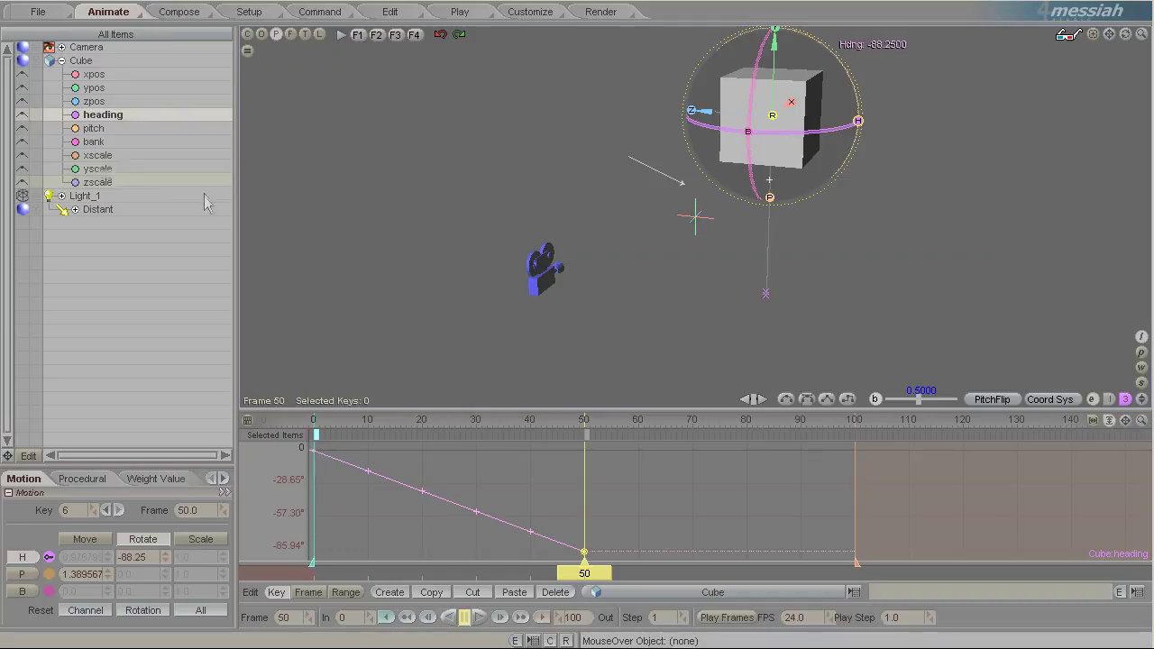
right_drag(535, 236, 532, 235)
drag(532, 242, 541, 248)
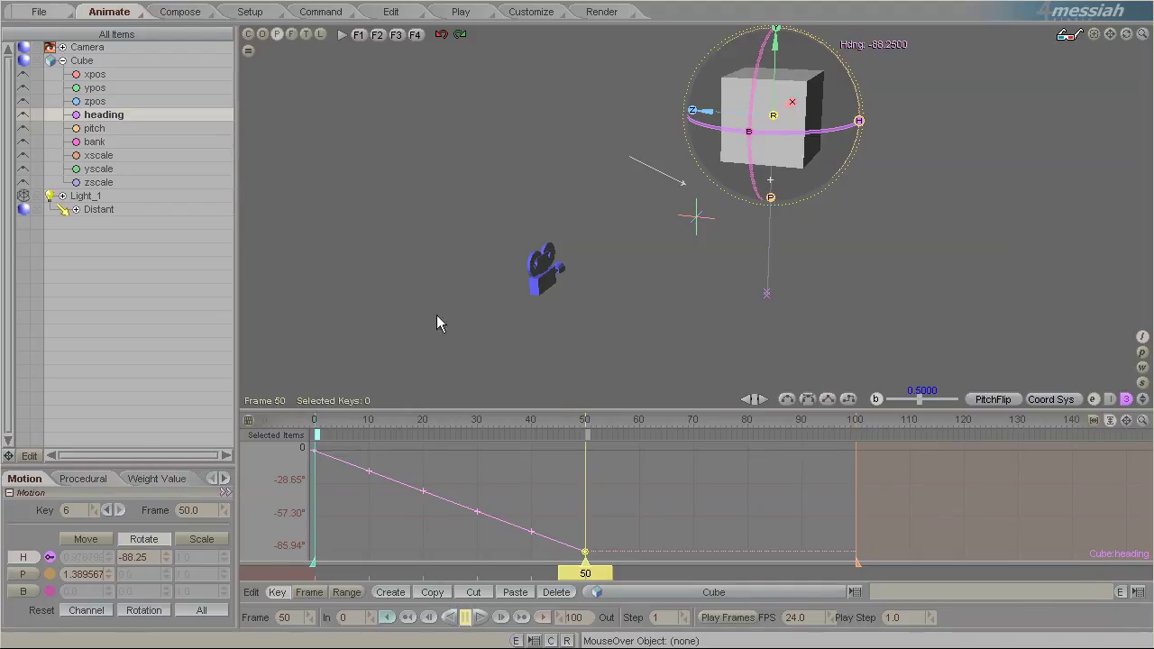
In setup mode, add a second cube and move it to about -1.65 in X.
click(249, 12)
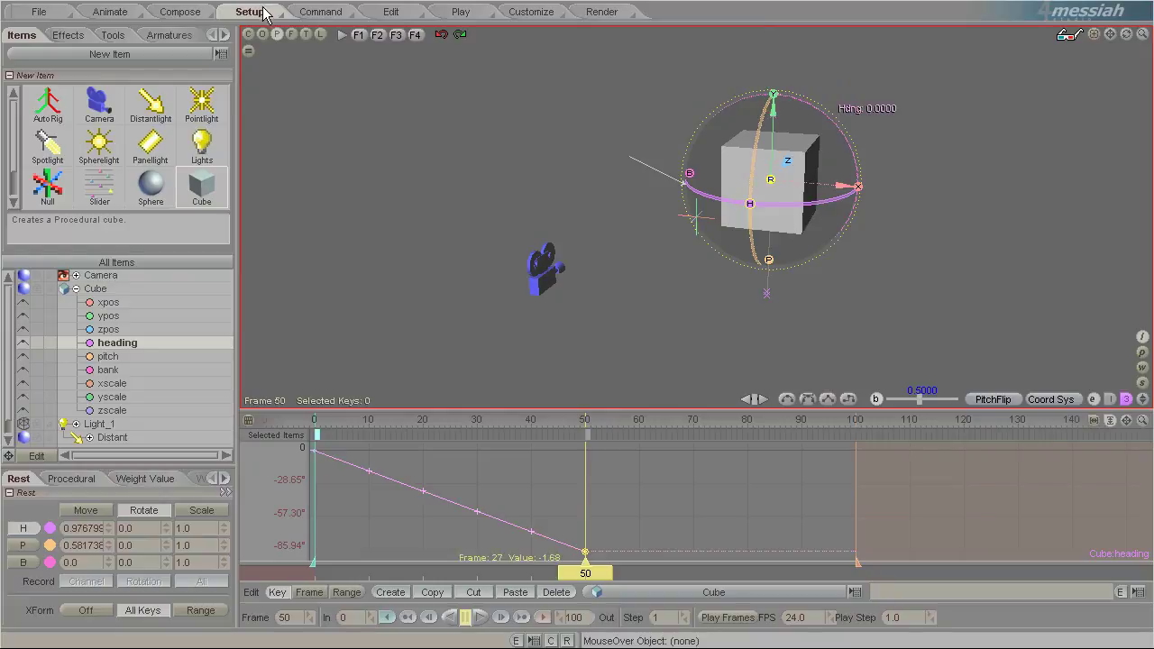
click(214, 191)
drag(784, 232, 697, 219)
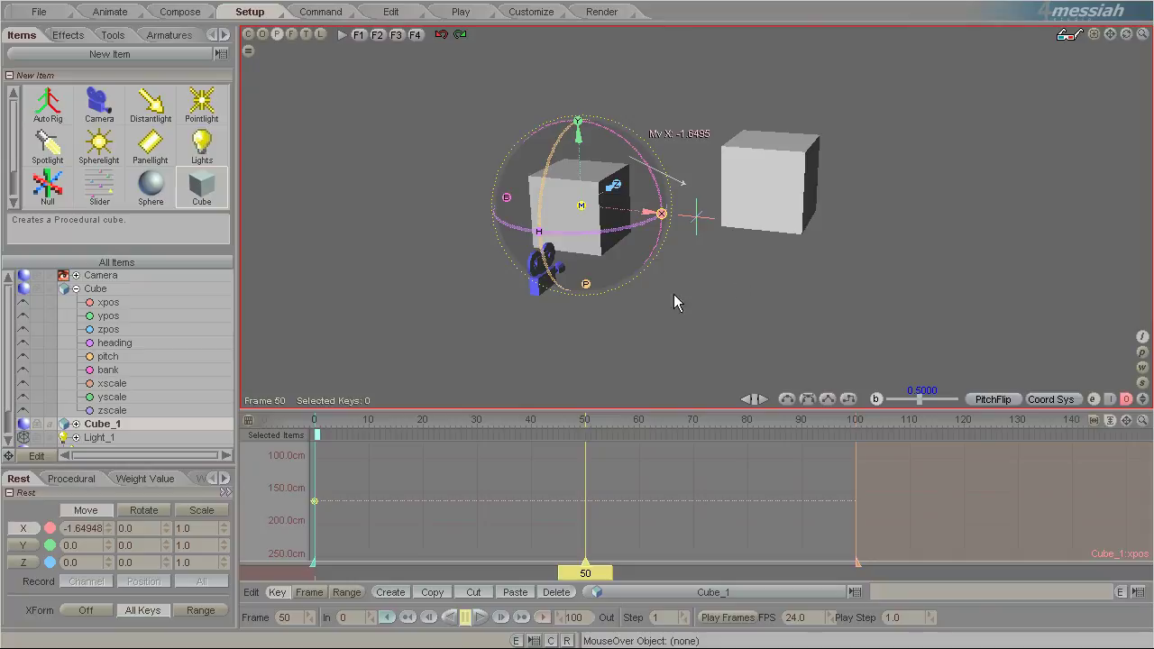
Return to frame 0 in animate mode and copy all of Cube's Y position keys from frames 0 to 50.
mouse_move(587, 551)
mouse_down()
mouse_move(585, 568)
mouse_move(314, 568)
mouse_move(574, 570)
mouse_move(314, 570)
mouse_up()
click(111, 12)
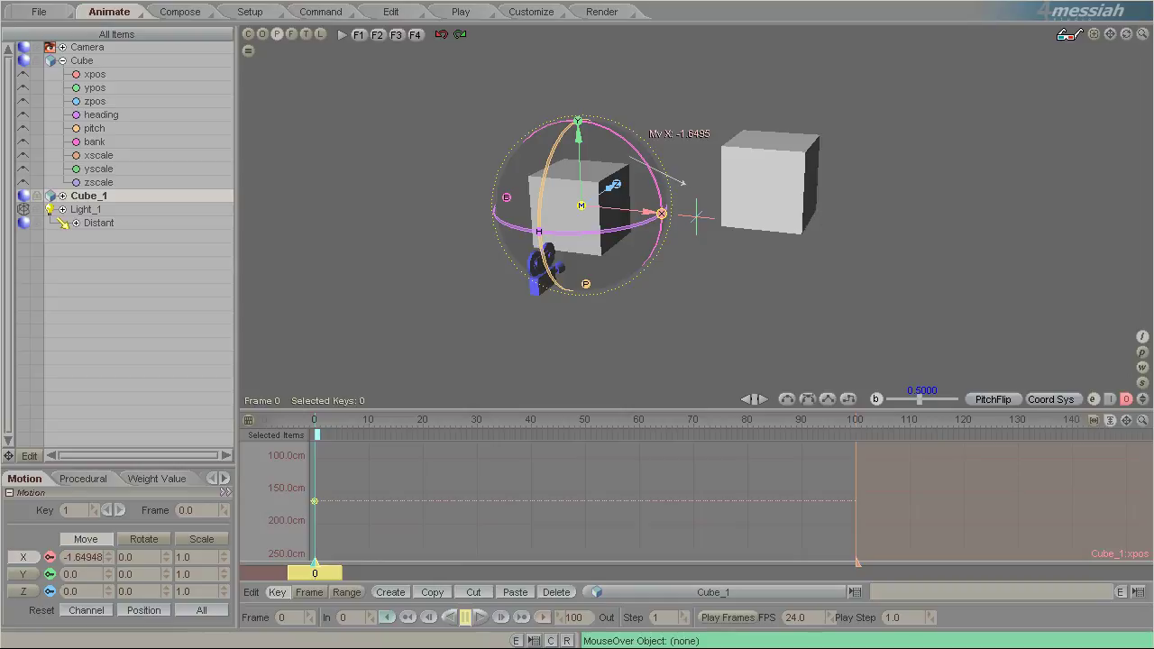
click(1111, 400)
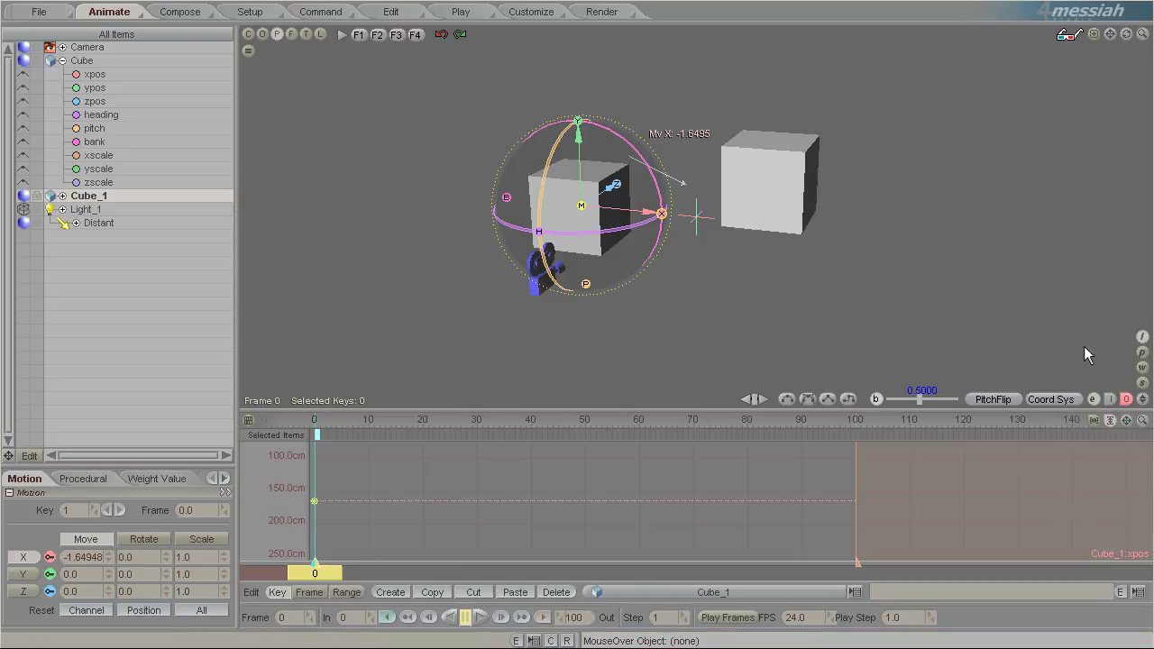
click(145, 89)
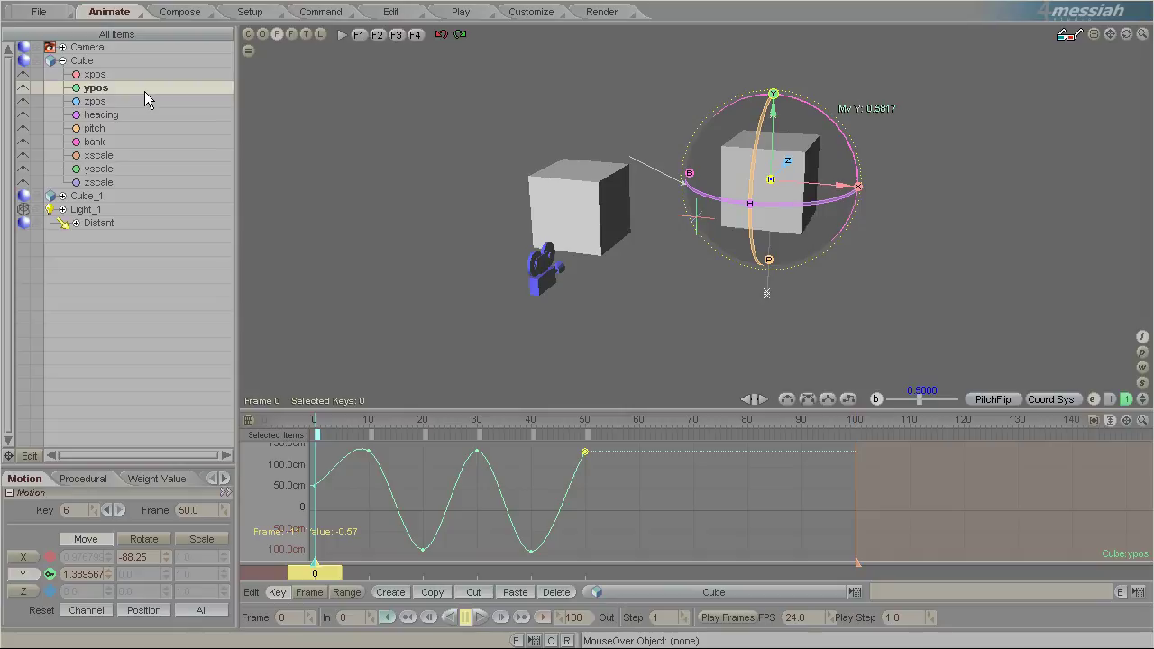
drag(595, 448, 309, 571)
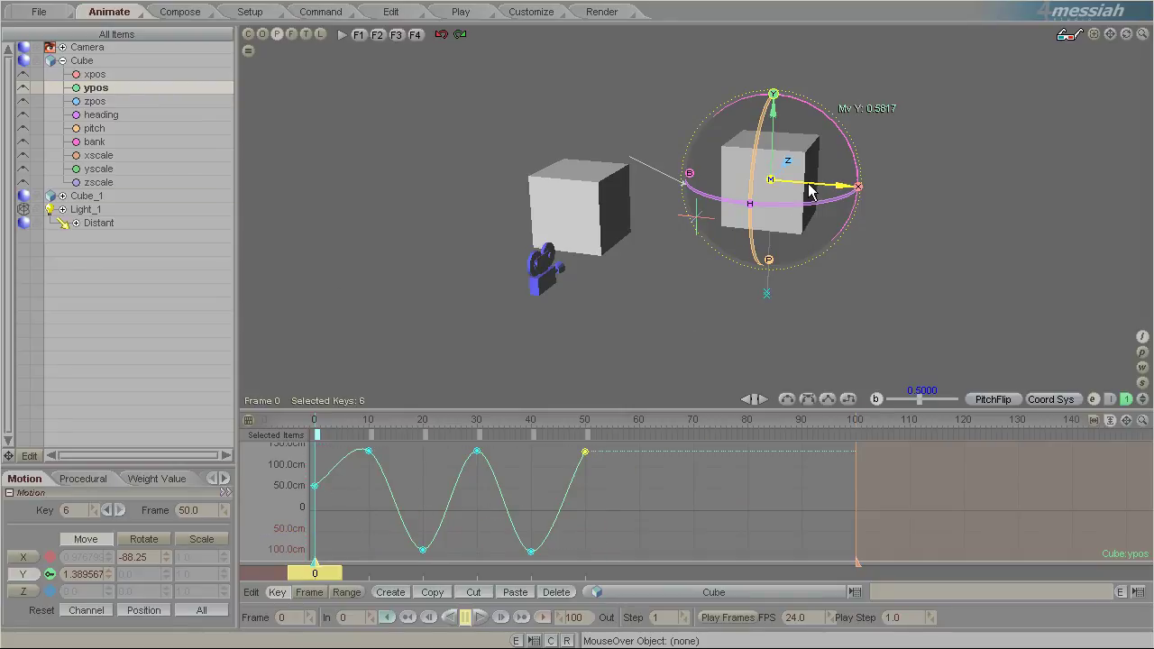
click(429, 593)
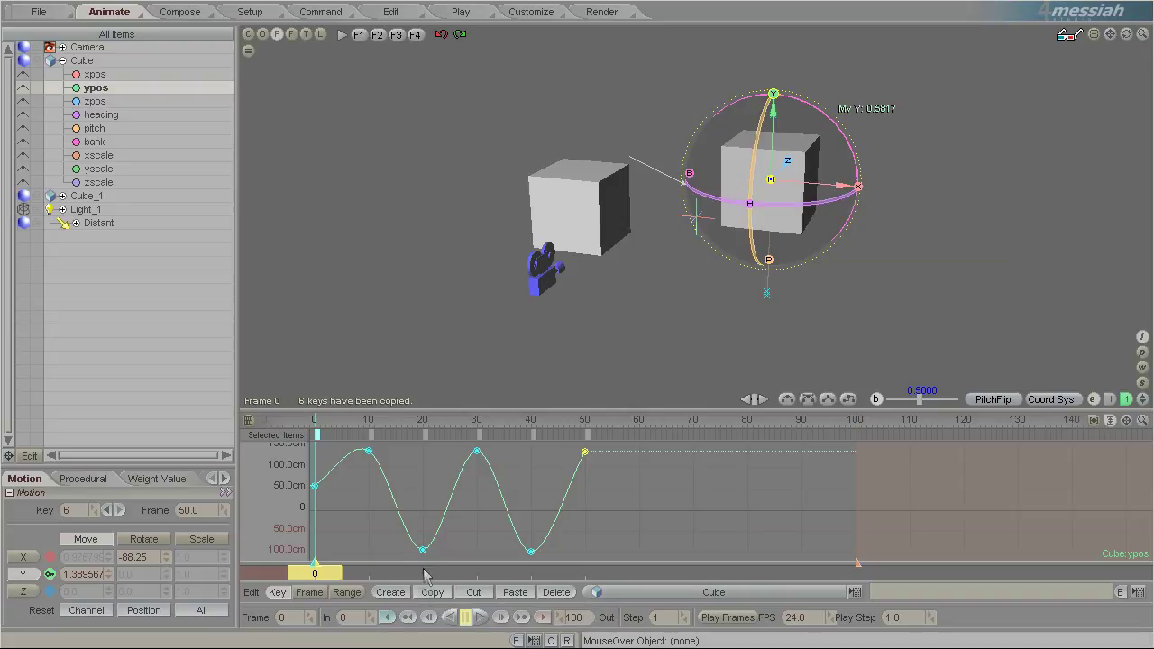
Paste the copied keys into Cube_1's Y position channel at frame 0 and play the animation.
click(87, 197)
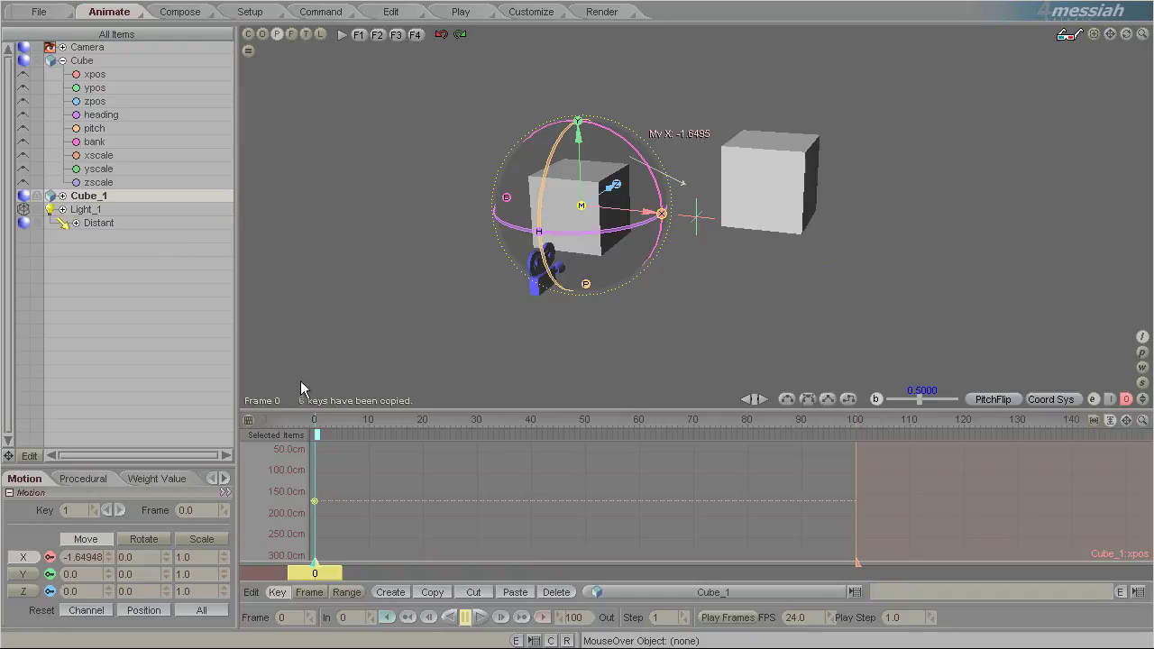
click(16, 579)
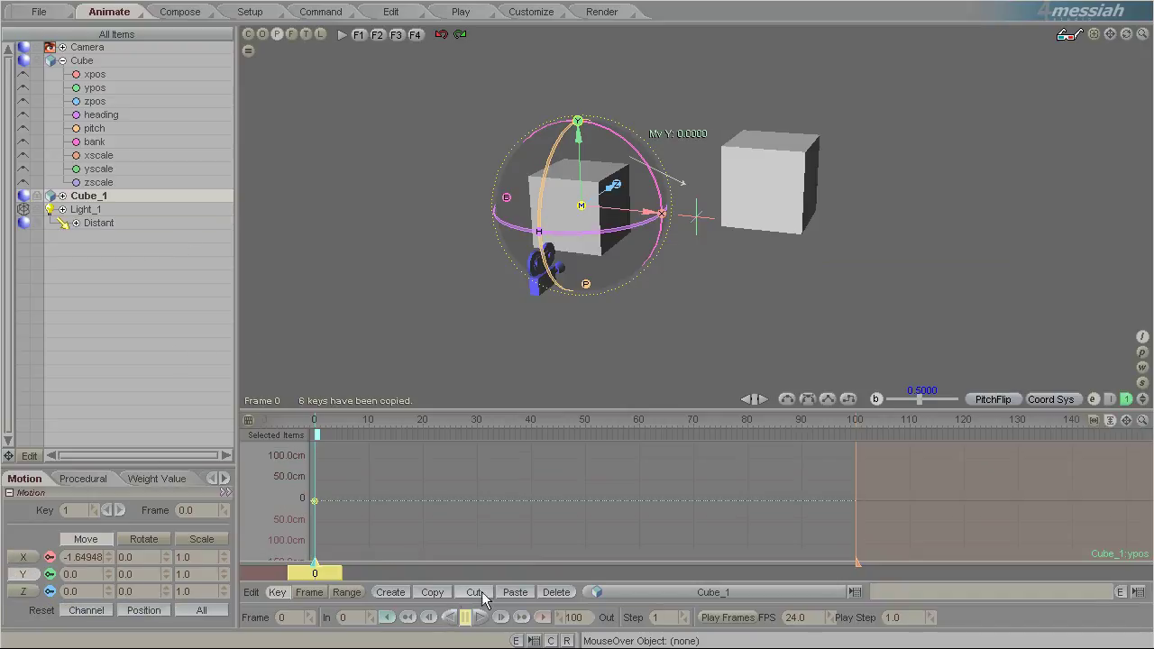
click(516, 594)
key(space)
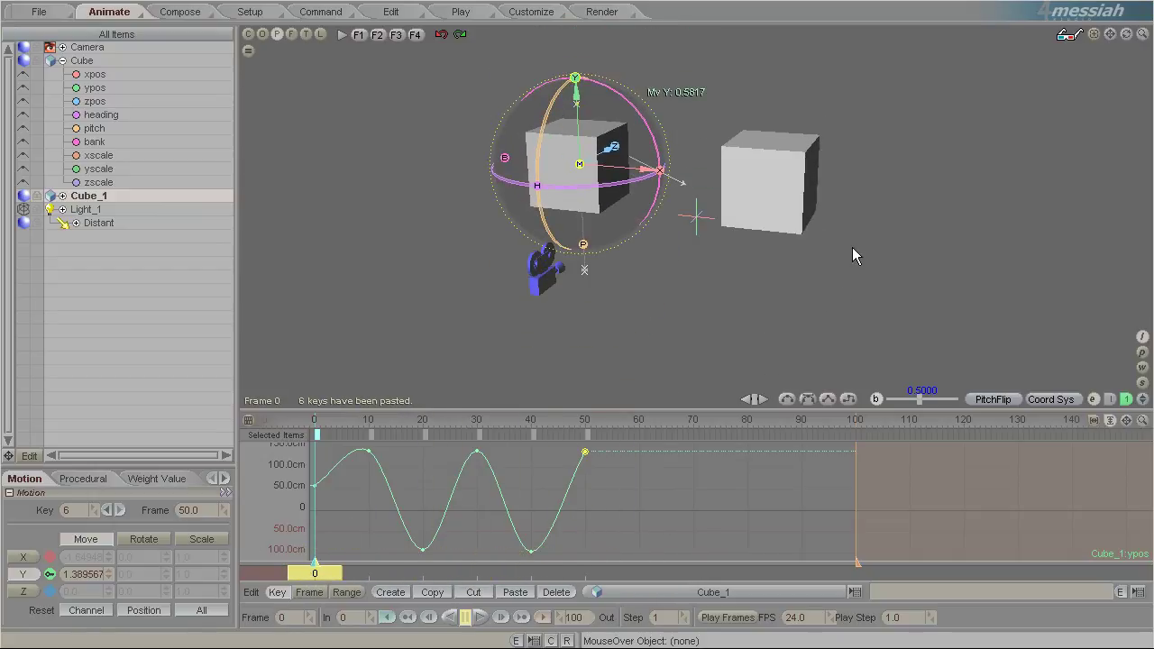
Delete Cube_1's Y position keys at frames 50, 40, 30, 20 and 10, and go back to frame 0.
double_click(584, 452)
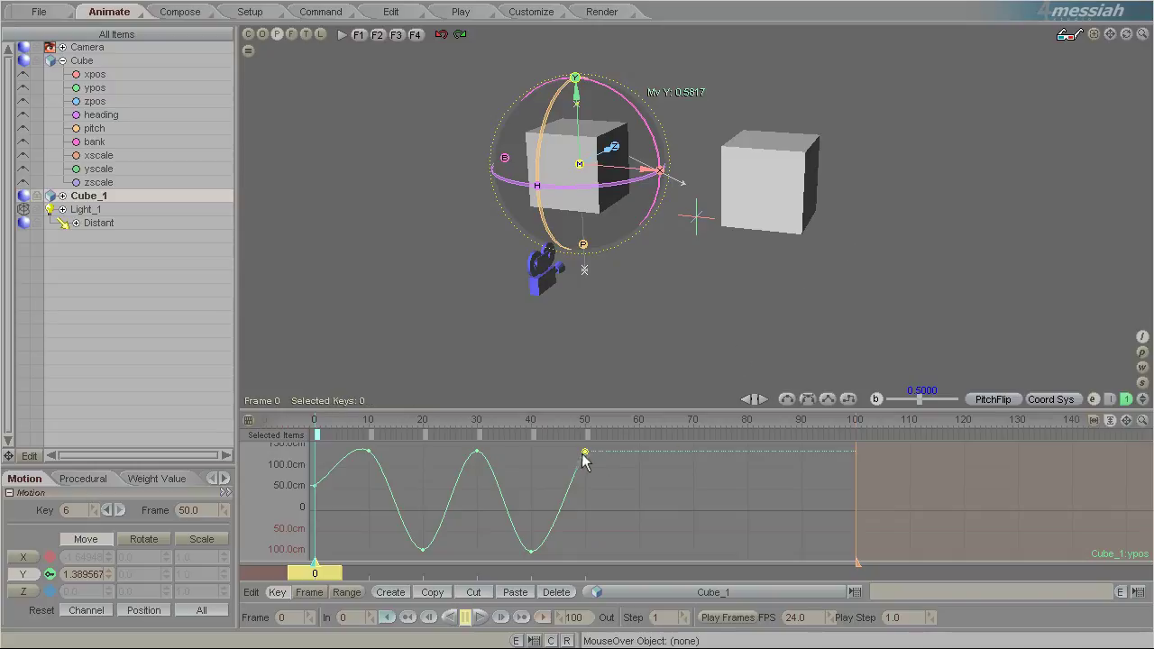
click(552, 591)
click(552, 591)
click(551, 592)
click(552, 591)
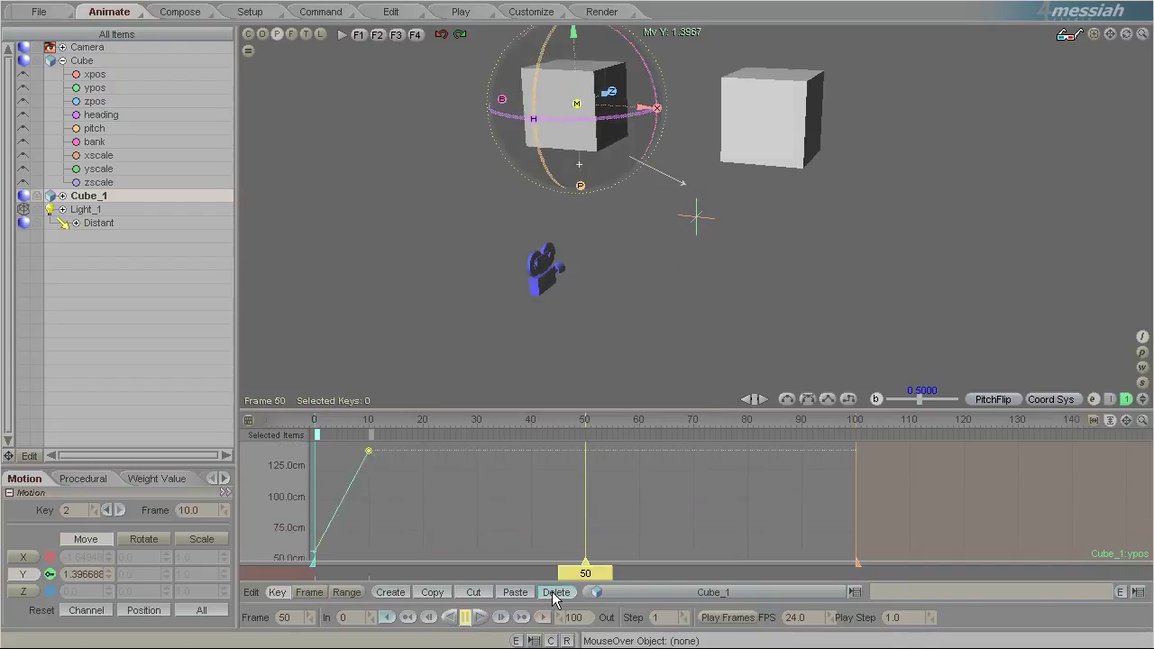
click(551, 591)
click(391, 566)
key(Home)
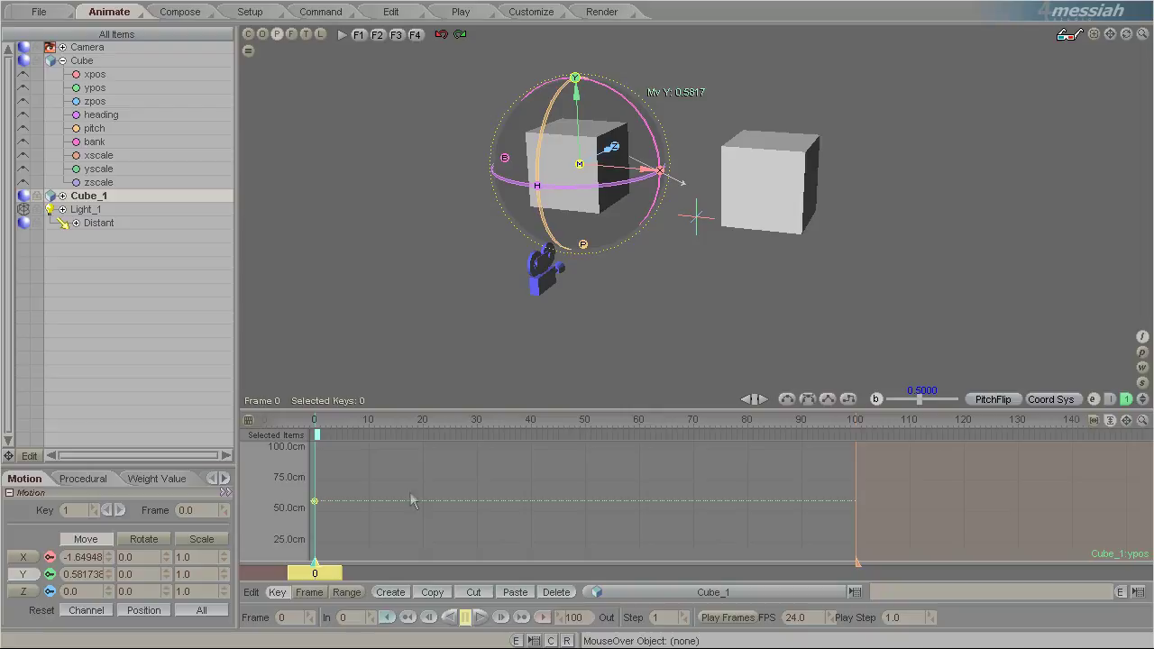
Select Cube's X position channel and set the keying mode to All Channels.
click(787, 217)
click(158, 79)
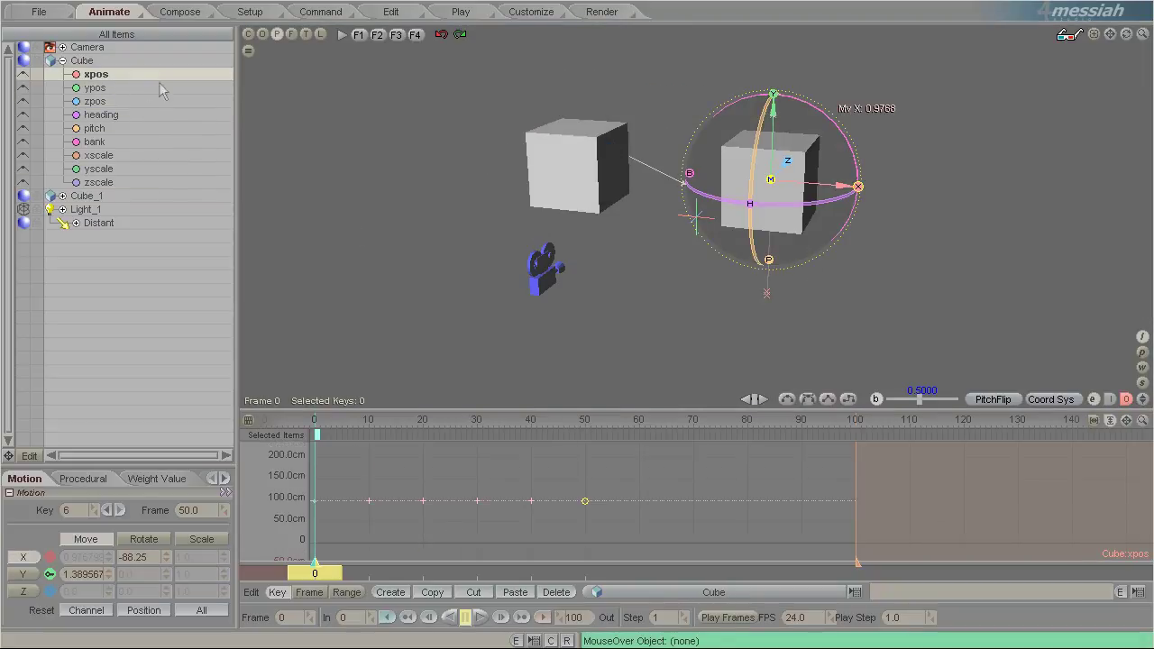
click(1110, 399)
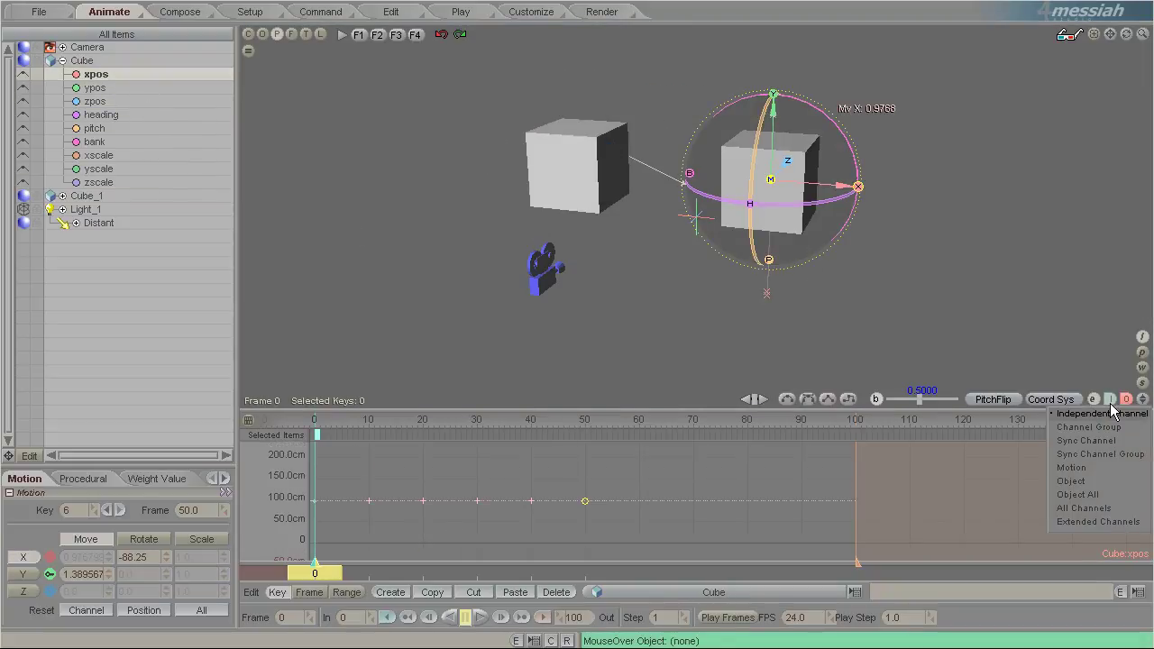
click(1105, 508)
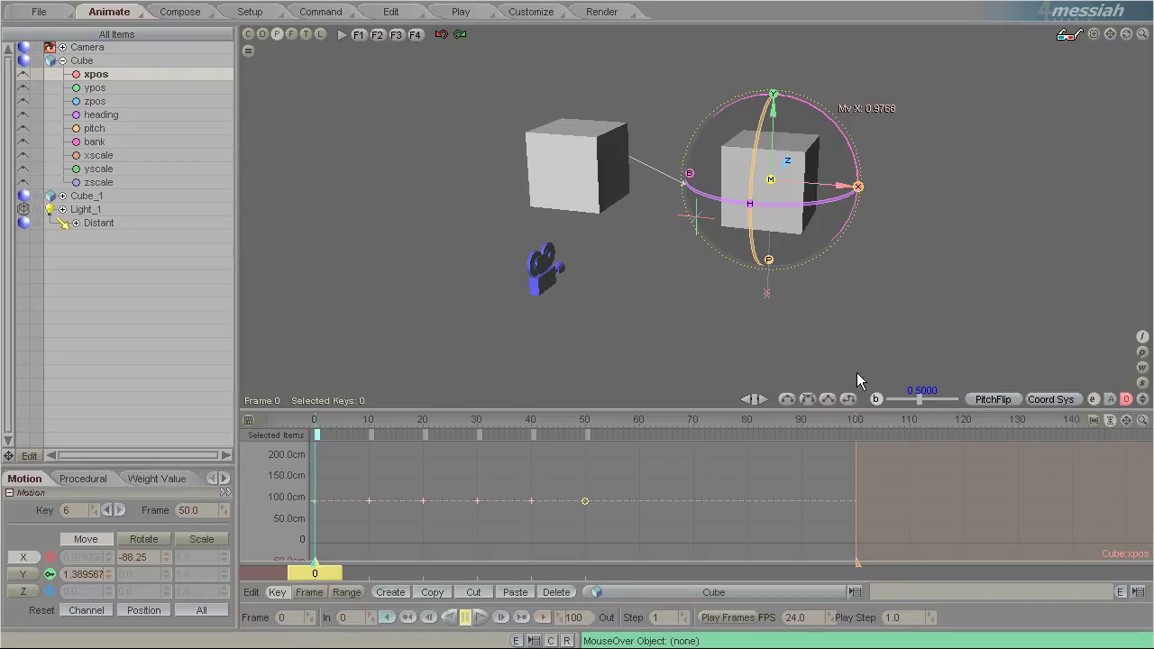
Copy Cube's keys at frames 0, 10, 20, 30 and 50 from its Y position curve and paste them onto Cube_1 at frame 0.
click(95, 88)
drag(626, 447, 297, 553)
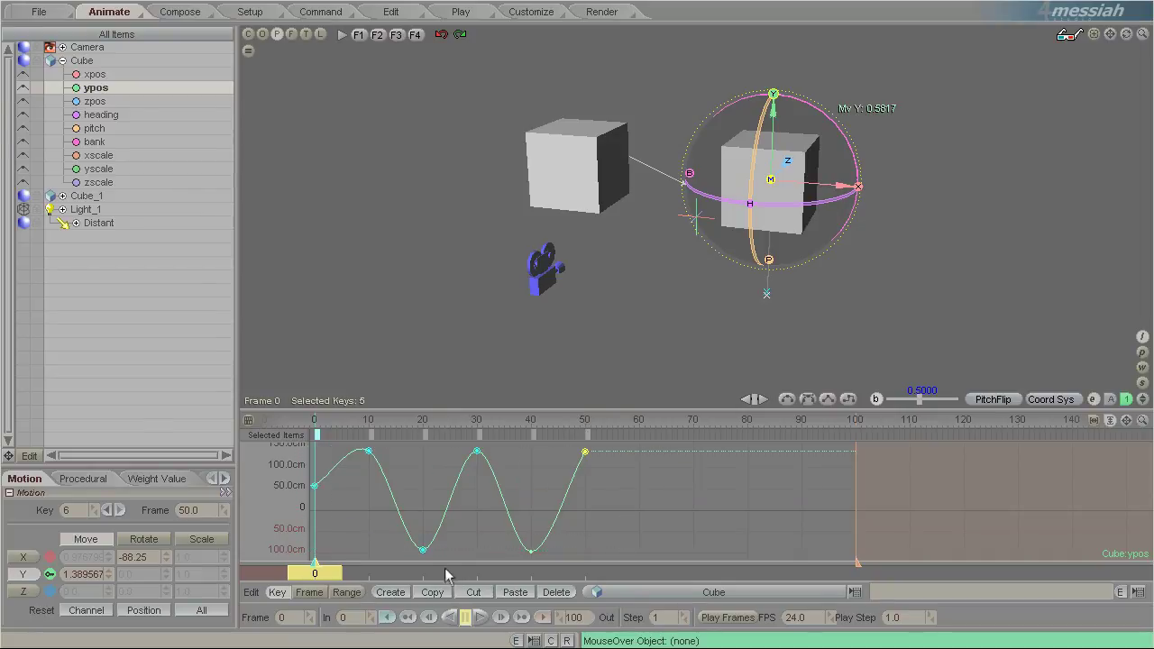
click(433, 592)
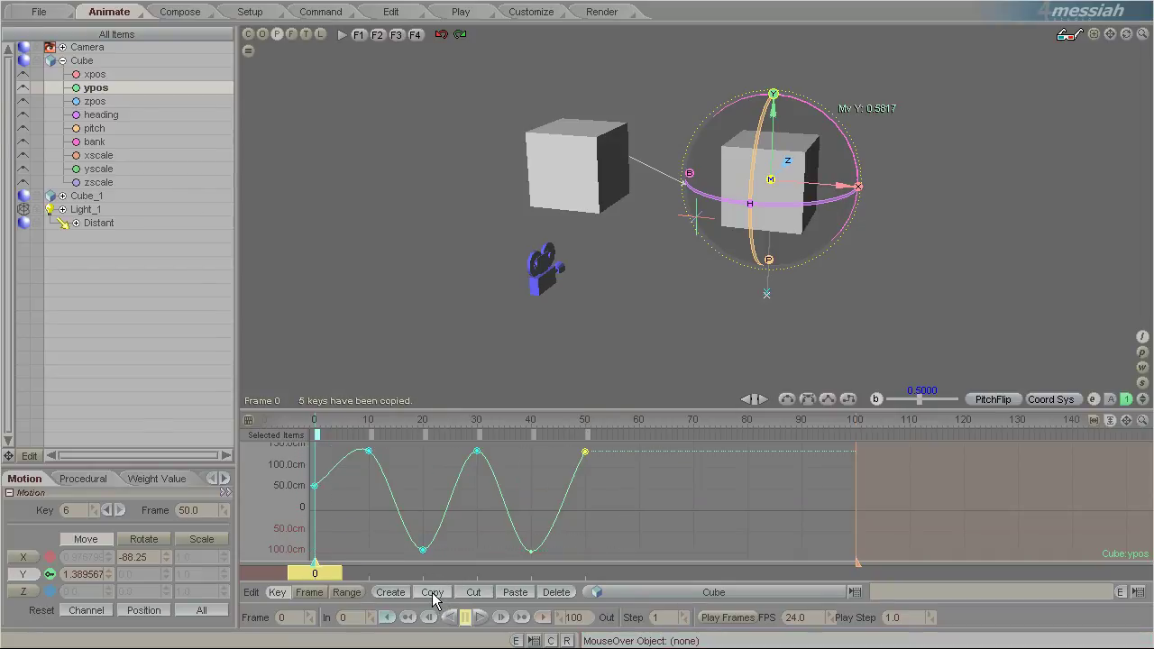
click(87, 195)
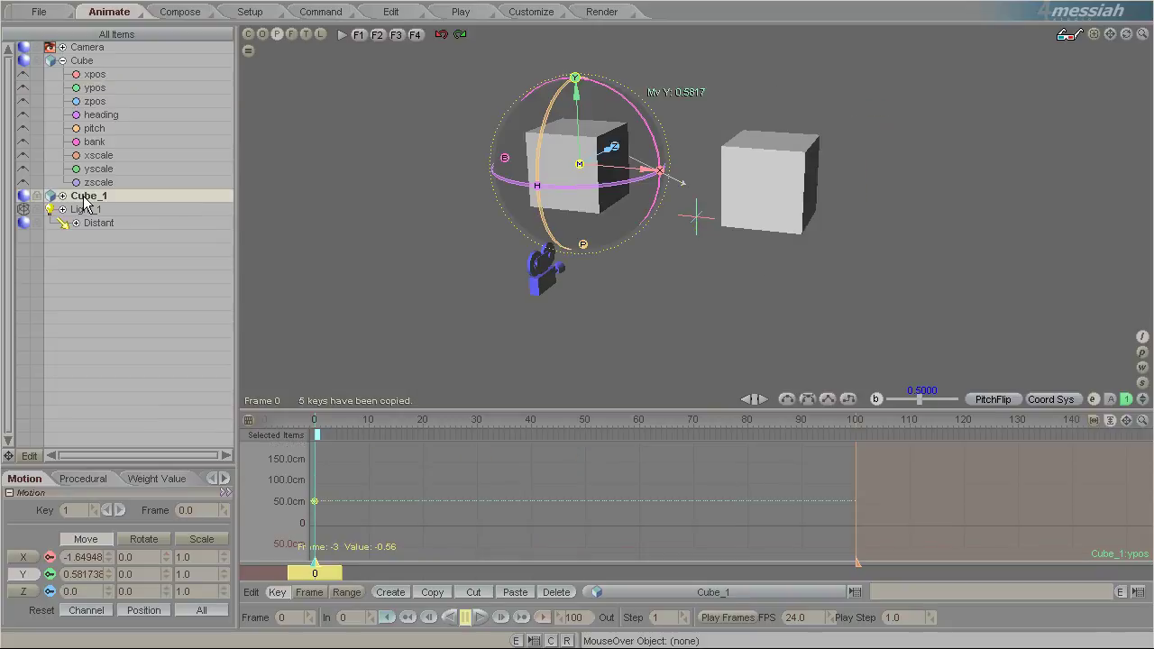
click(514, 592)
mouse_move(314, 573)
mouse_down()
mouse_move(621, 573)
mouse_move(317, 574)
mouse_up()
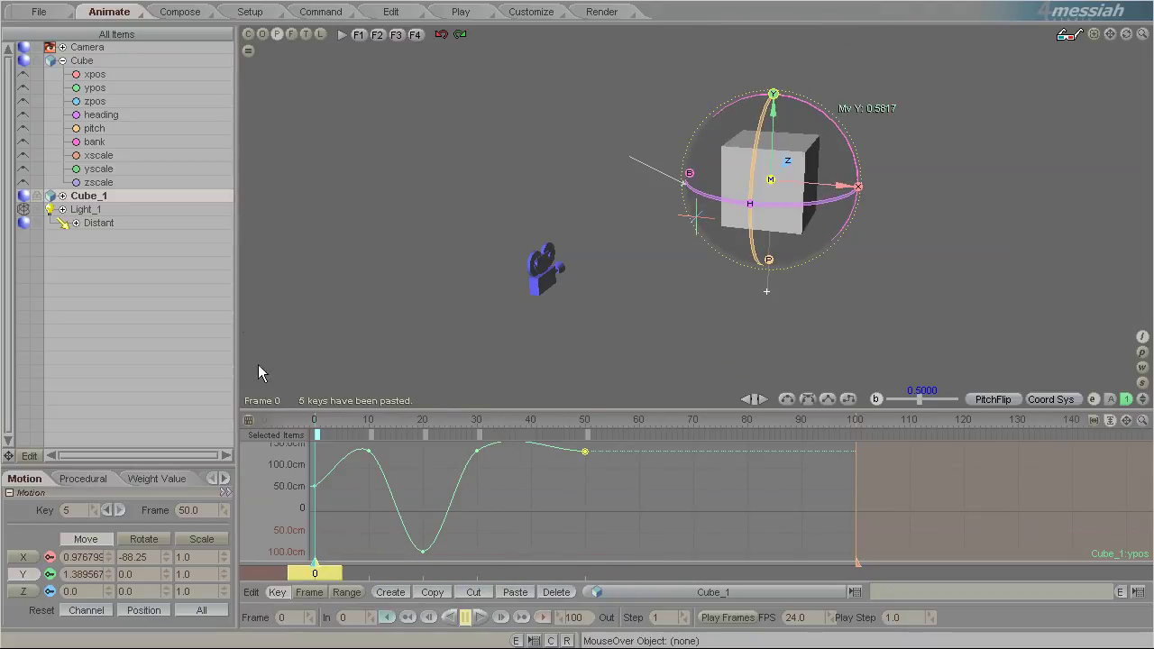
Select all of Cube_1's X position keys and move the cube to about -1.39 in X.
click(62, 197)
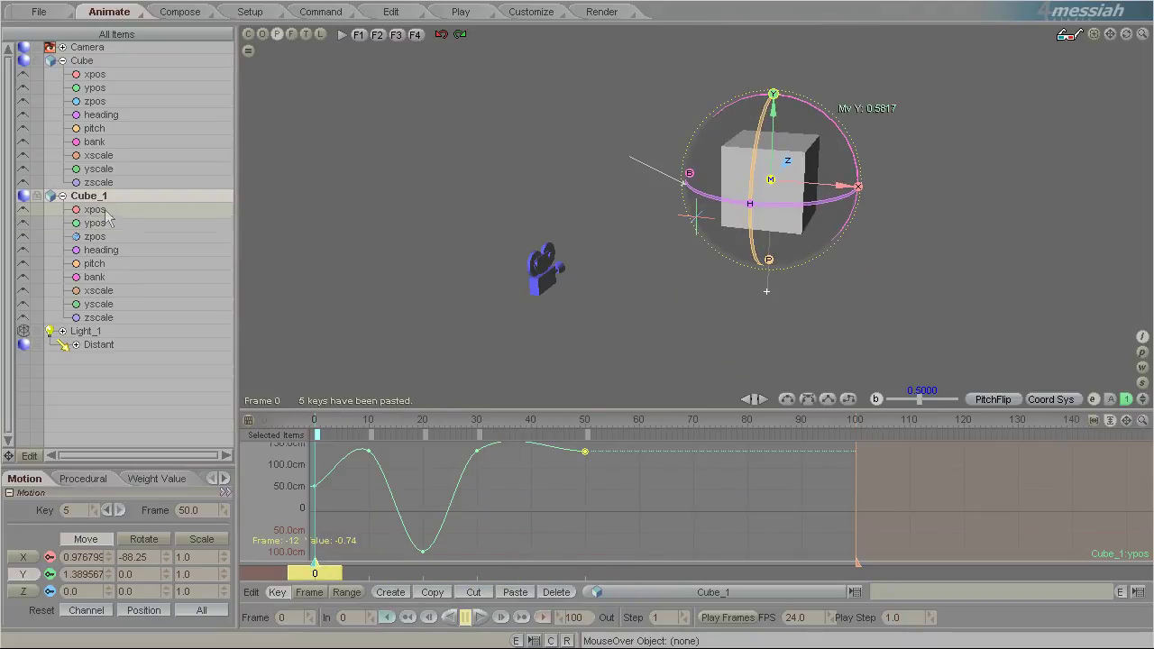
click(90, 209)
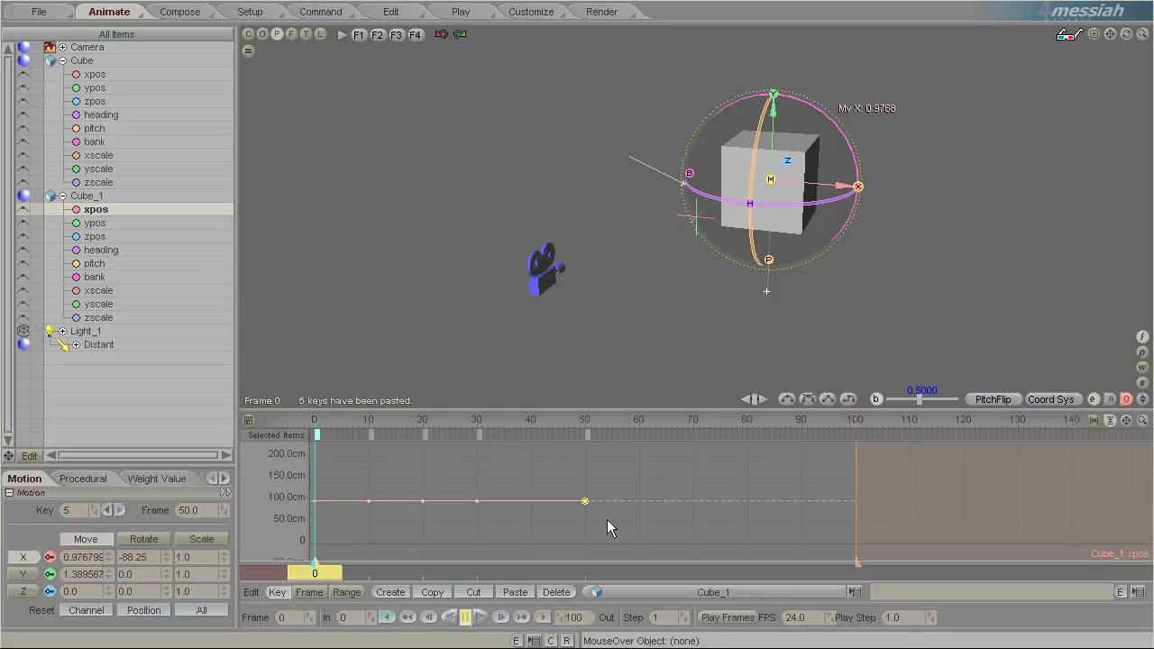
click(315, 502)
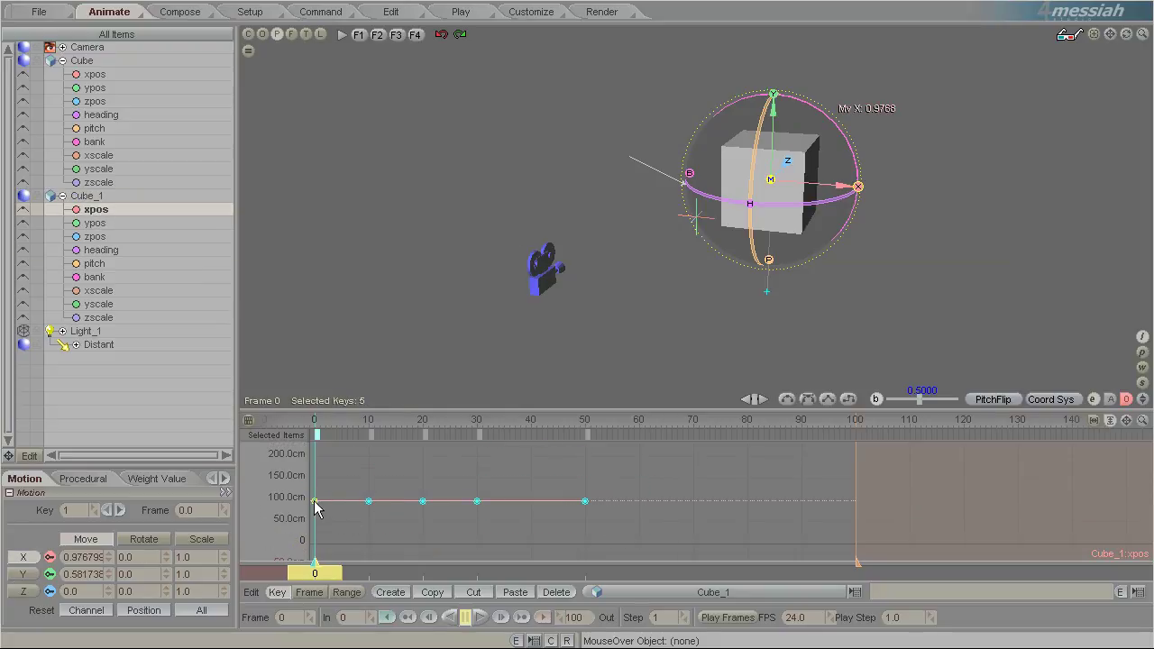
drag(861, 188, 680, 172)
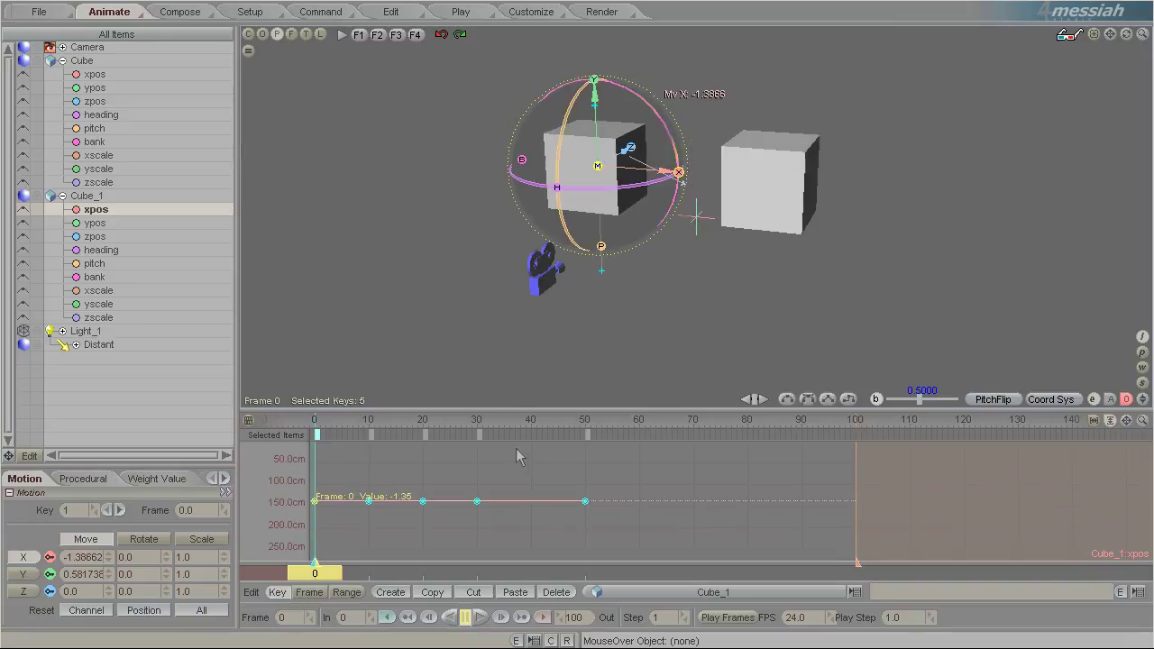
Play the animation and compare the heading curves of Cube_1 and Cube.
key(space)
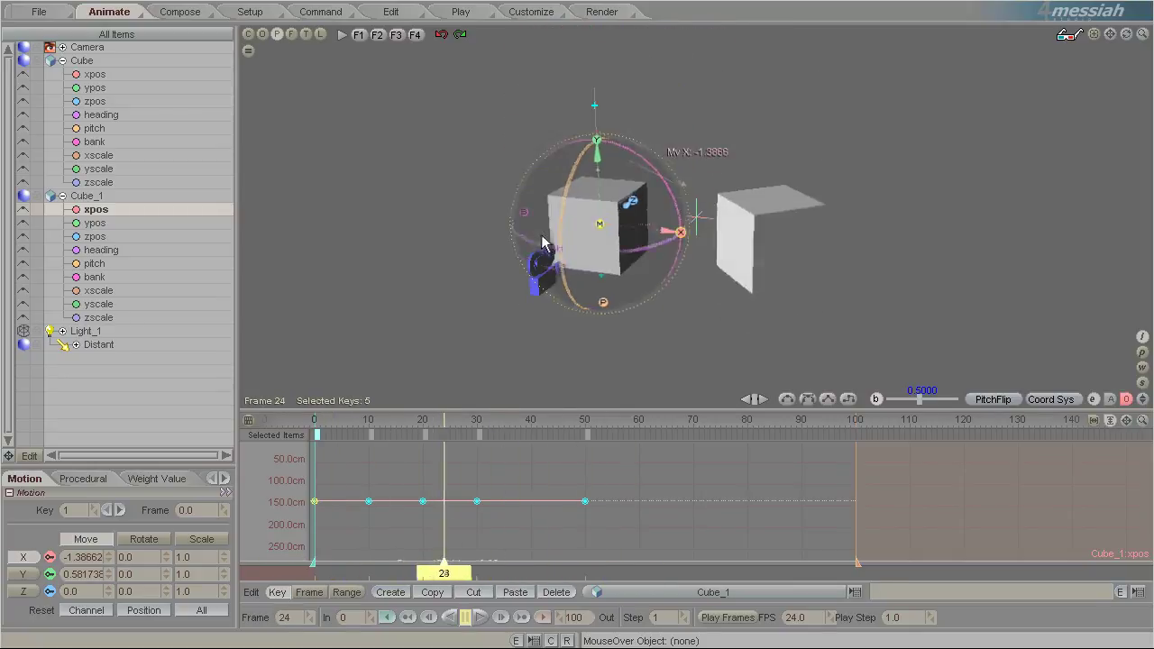
click(569, 575)
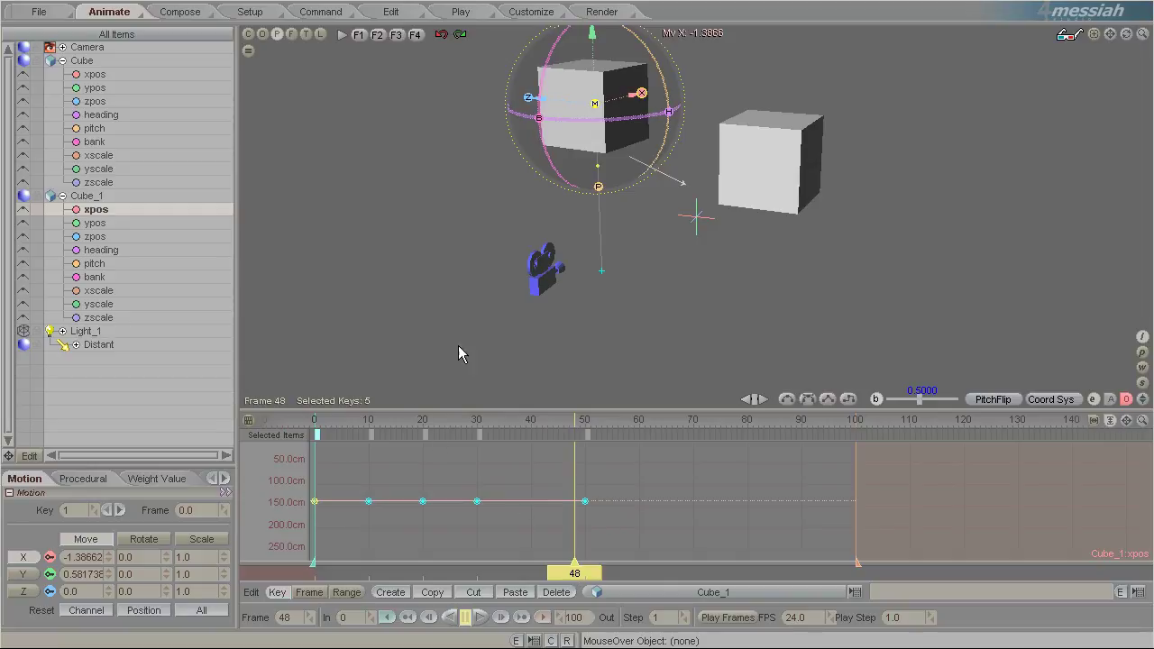
click(129, 248)
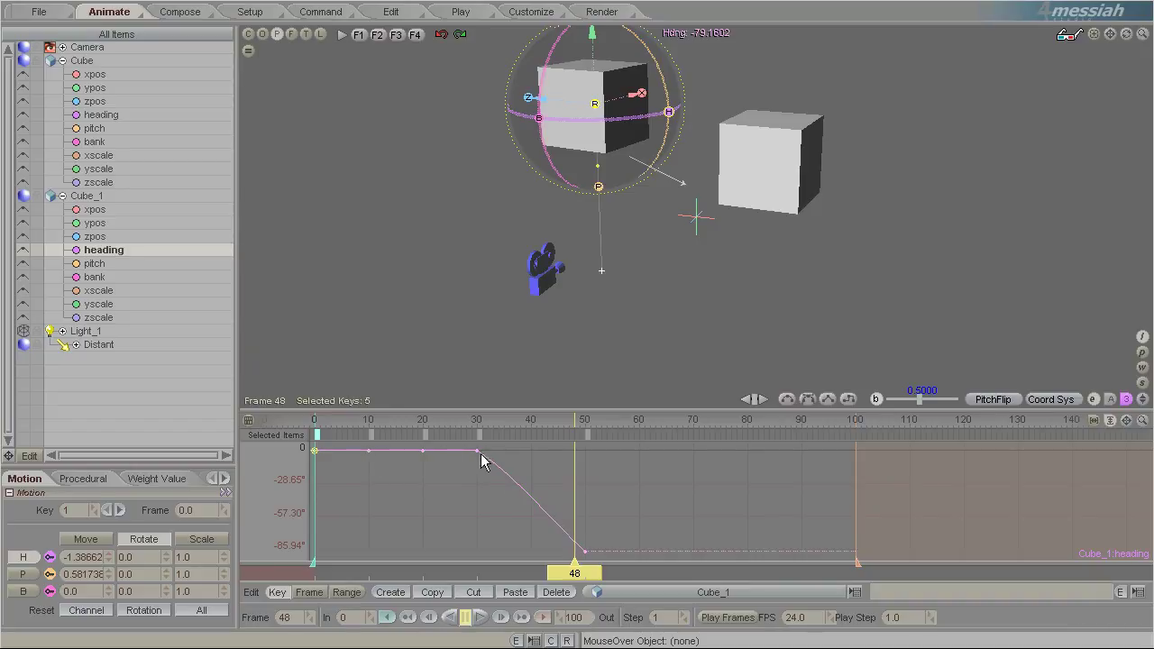
click(127, 116)
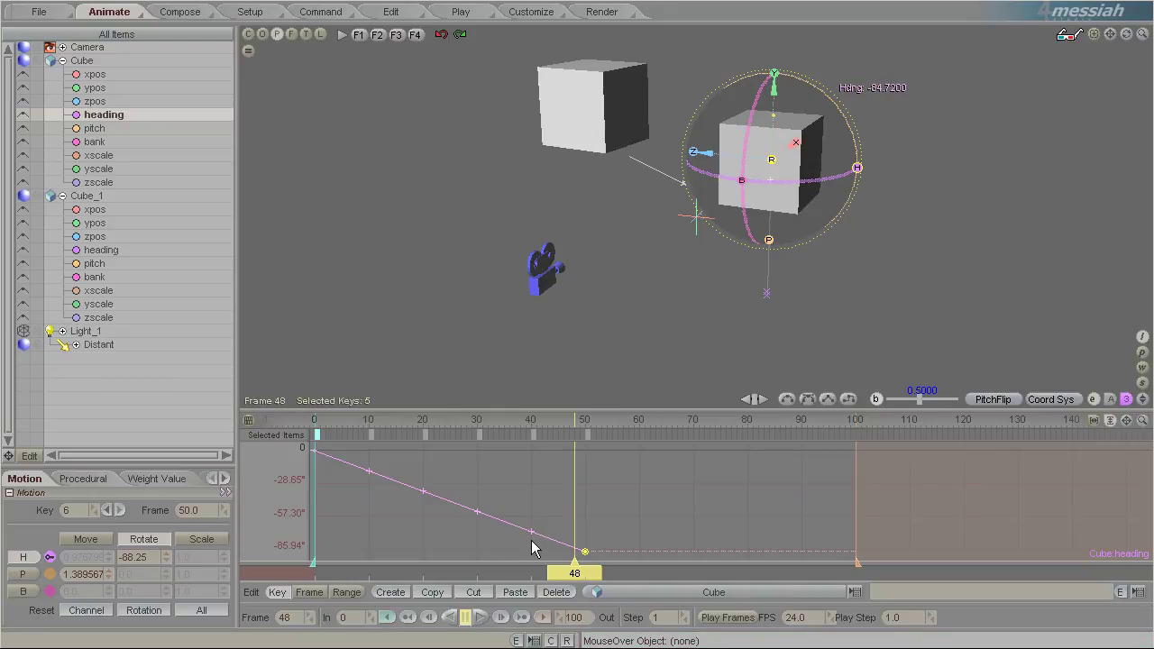
click(123, 250)
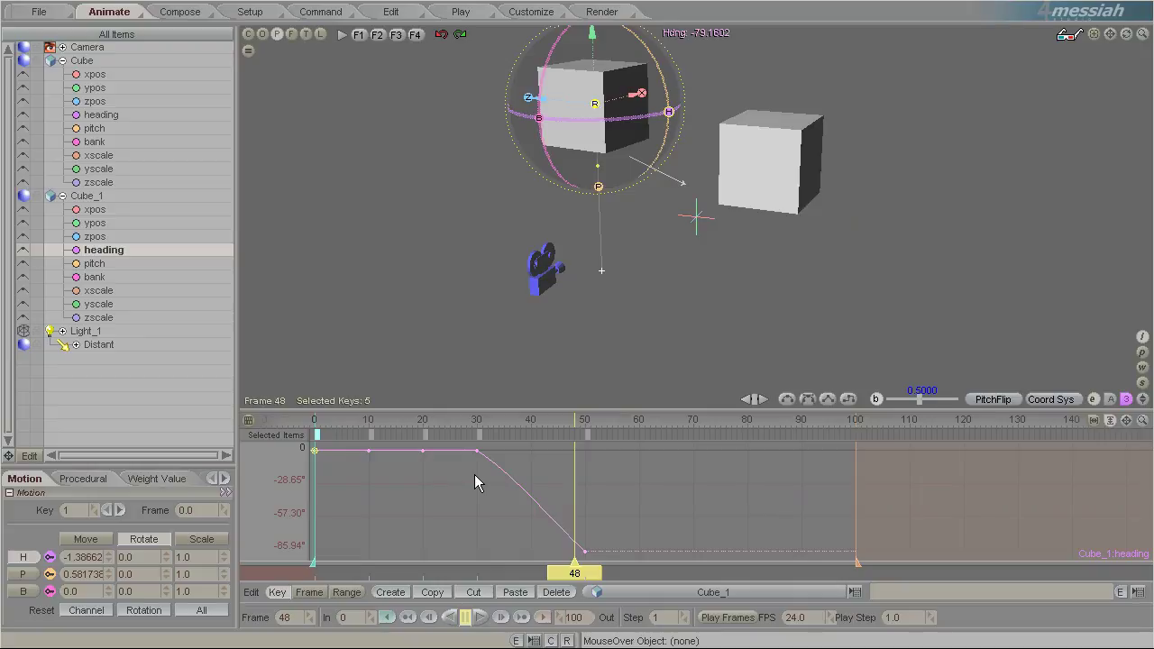
Set the keying mode to Independent Channel and delete Cube_1's heading keys at frames 30, 20 and 10.
click(1110, 399)
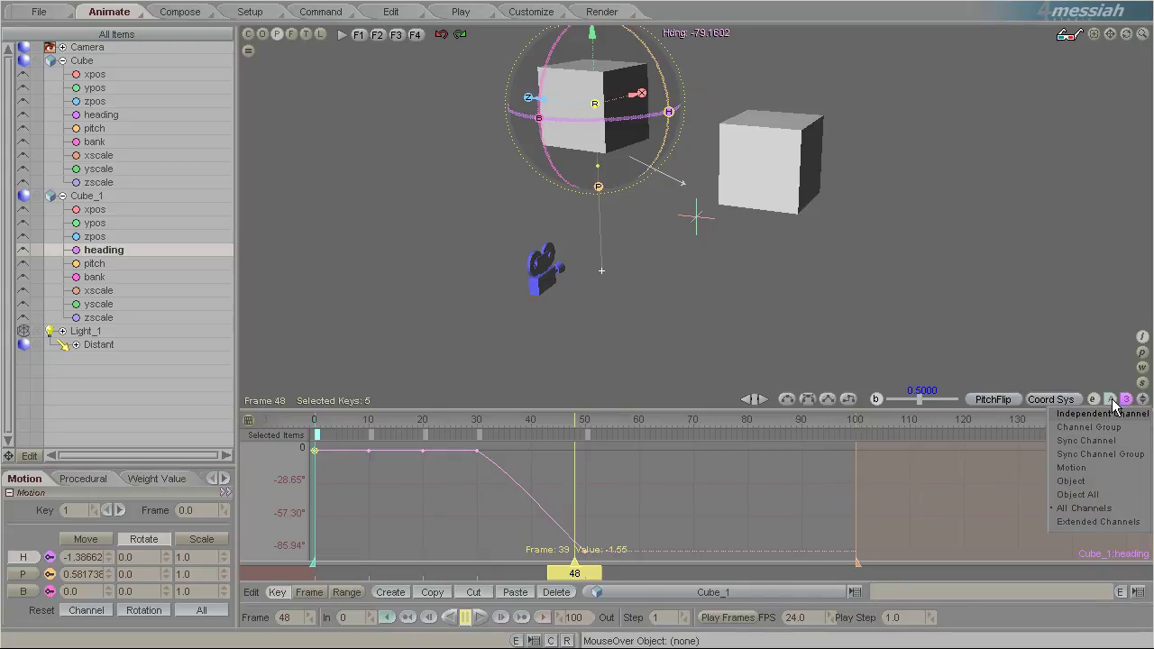
click(1105, 415)
click(476, 450)
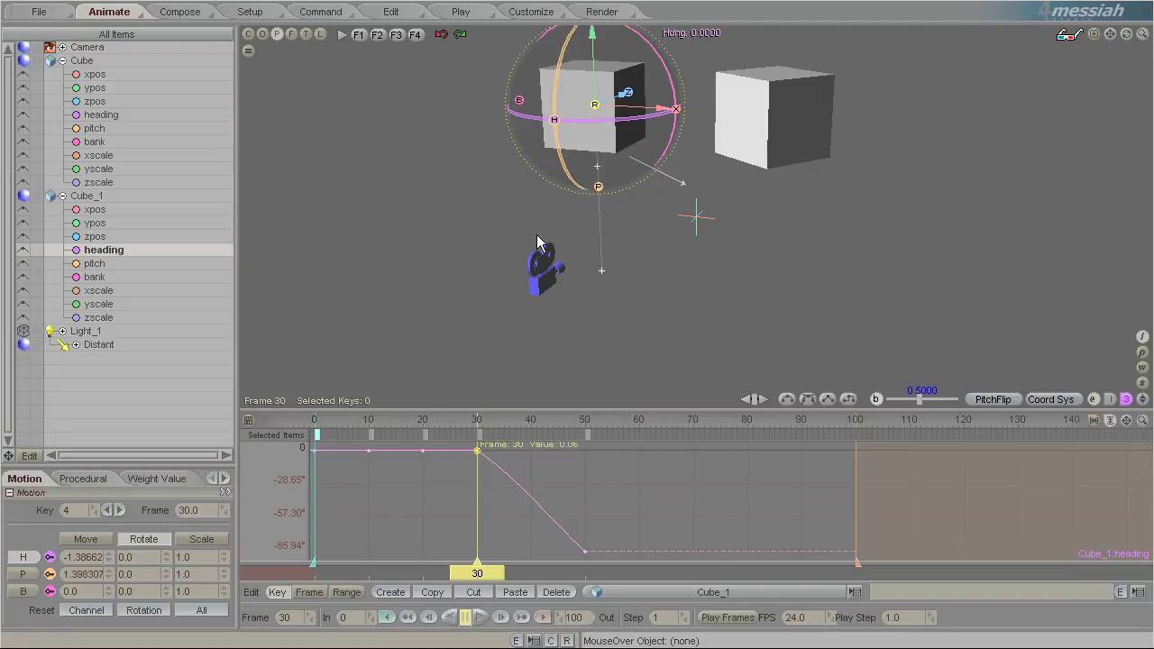
click(551, 592)
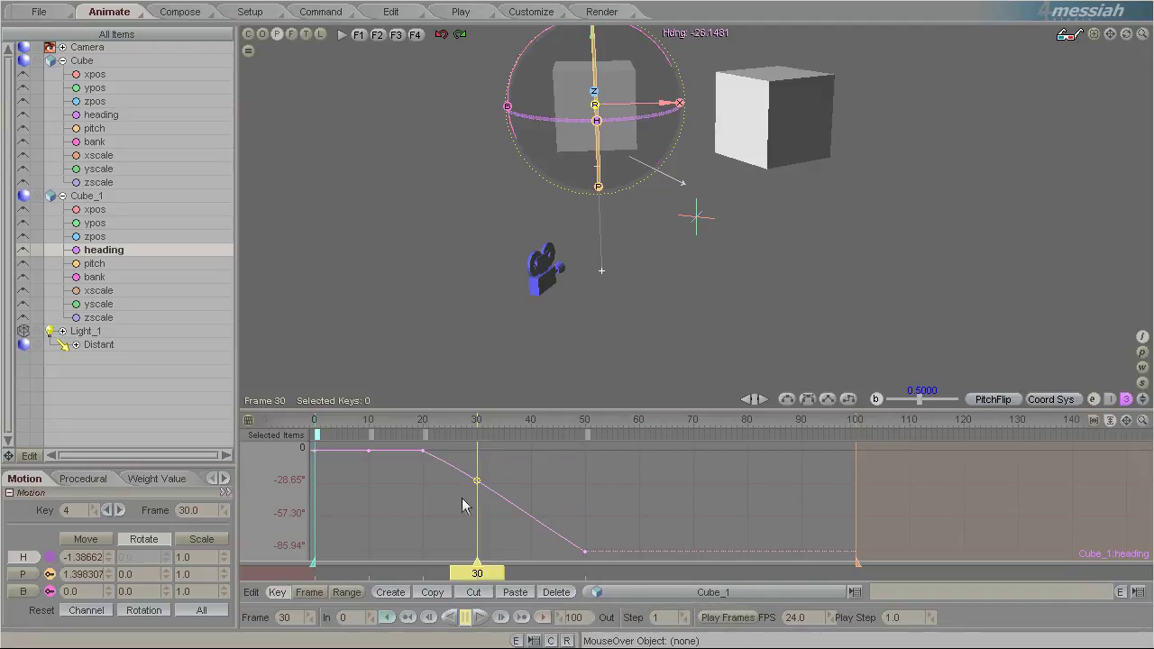
click(423, 449)
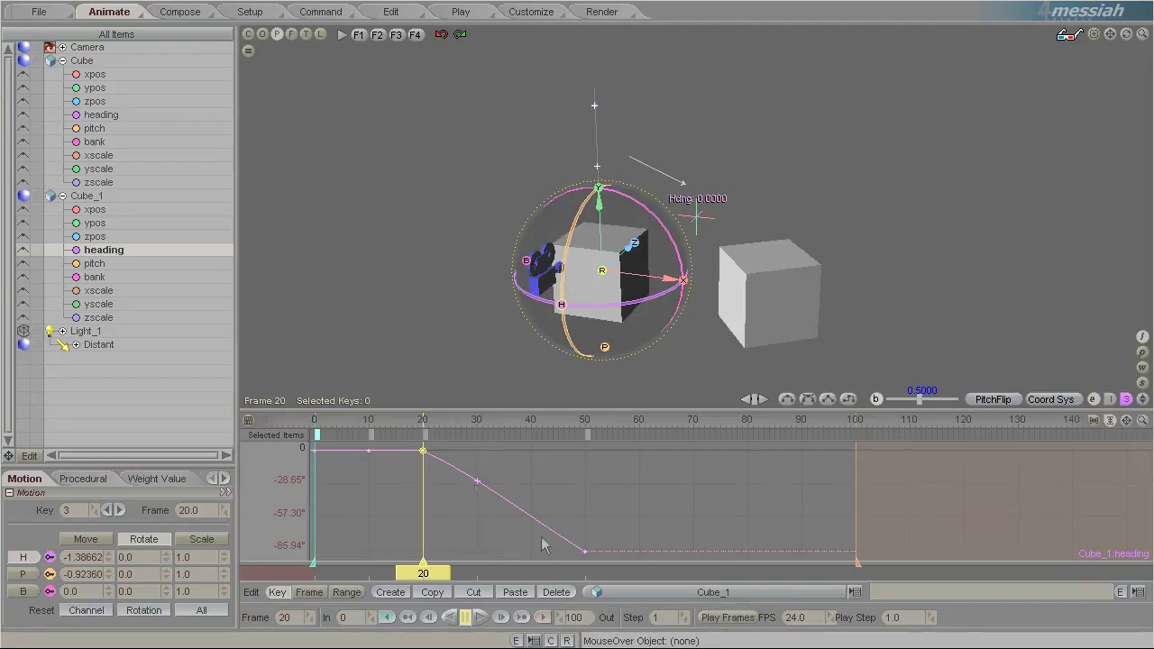
click(560, 591)
click(368, 450)
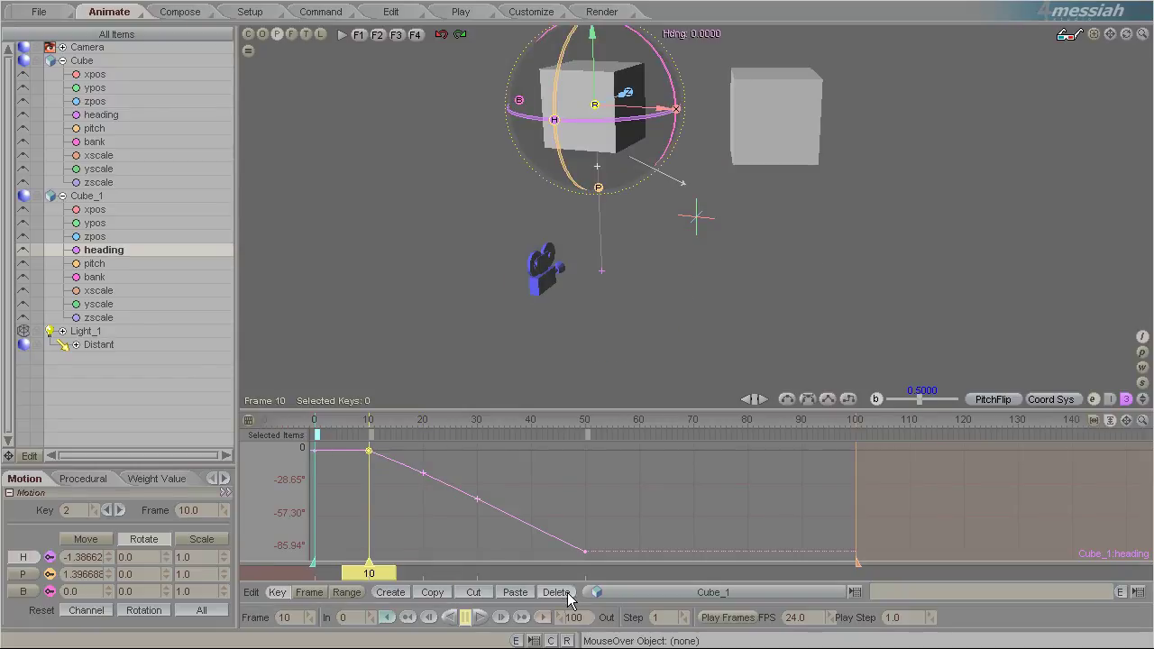
click(564, 592)
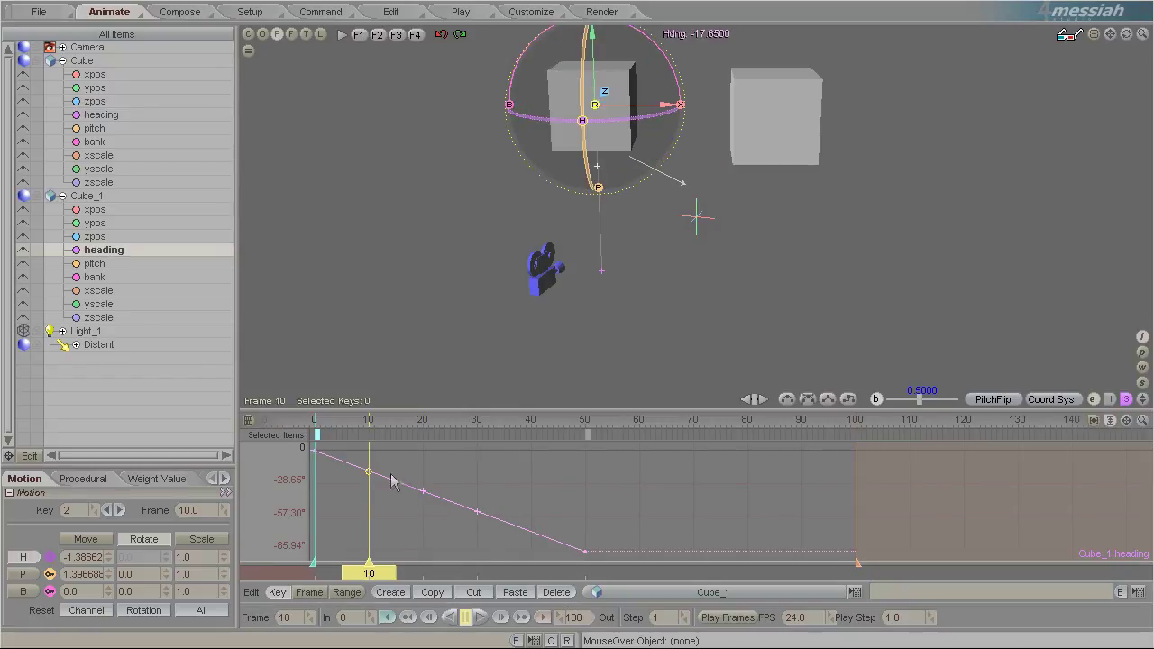
Examine the keys on Cube's Y position and heading curves.
click(121, 85)
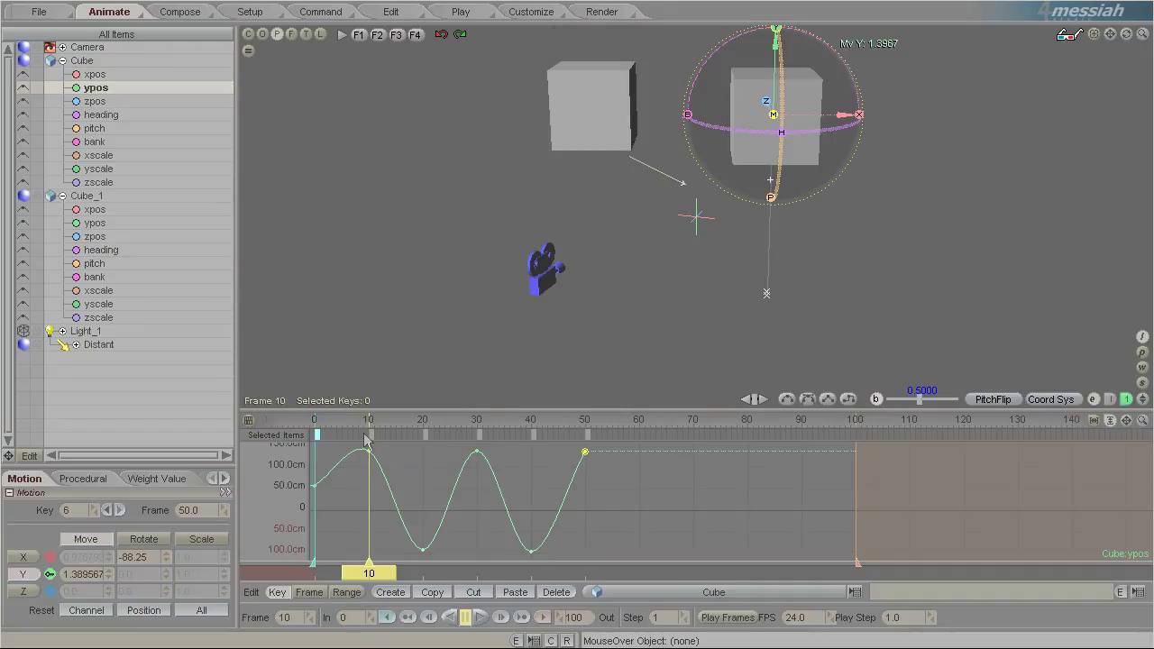
click(127, 113)
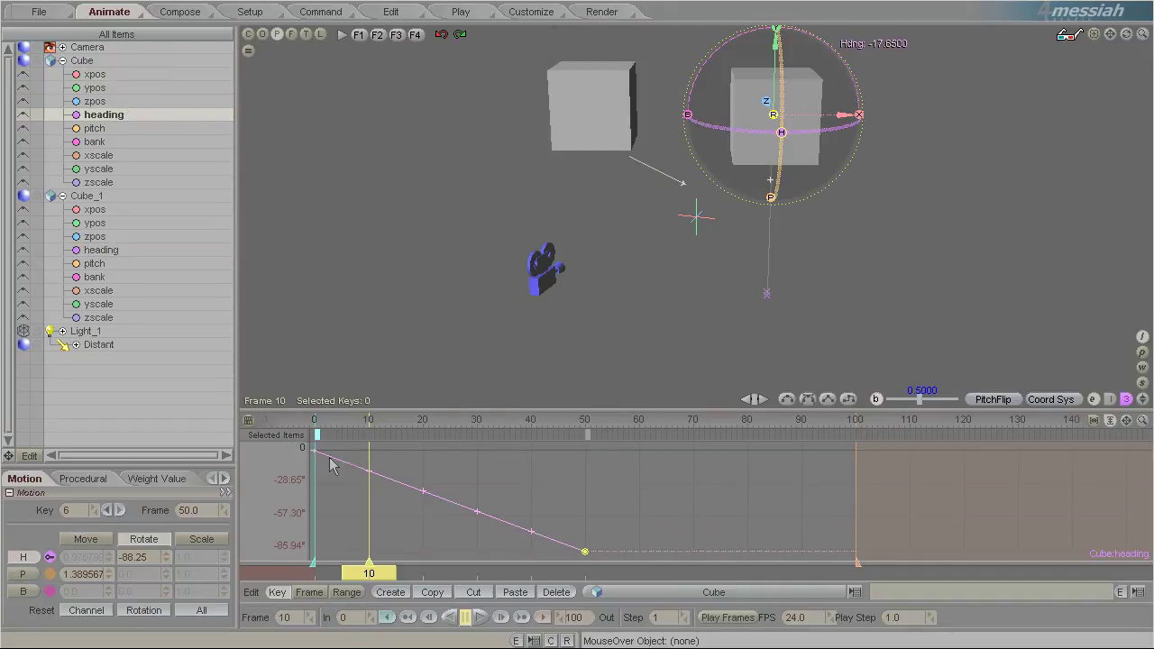
Copy Cube's Y position key at frame 40 and paste it into Cube_1's Y position curve at frame 40.
drag(392, 574, 488, 573)
click(113, 90)
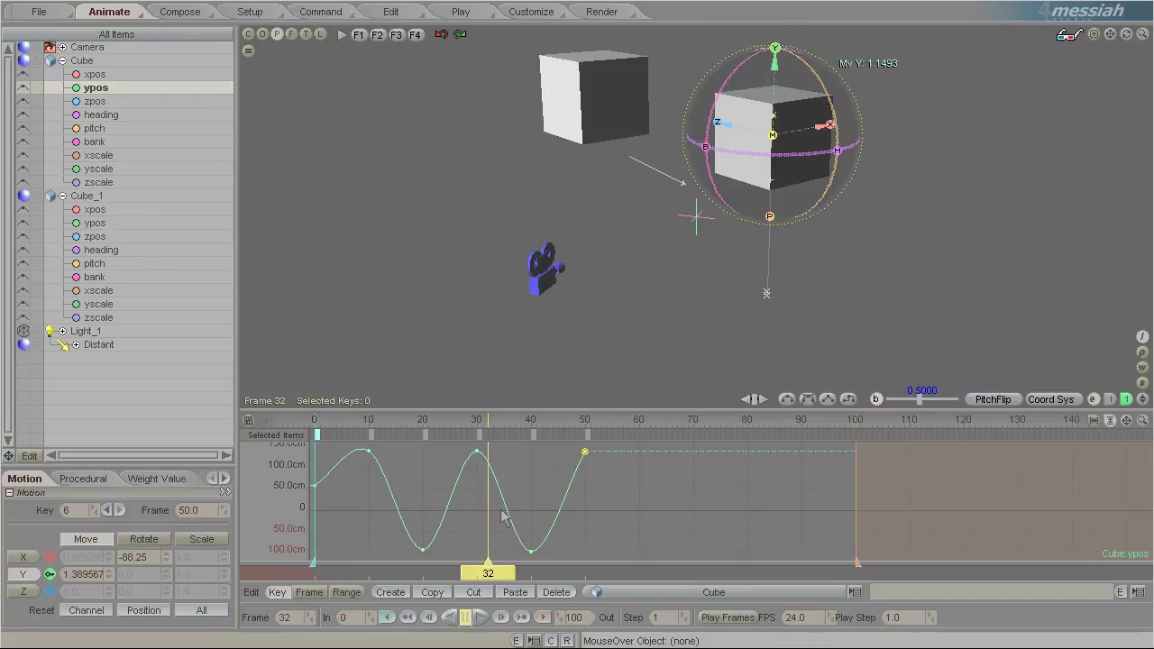
click(533, 552)
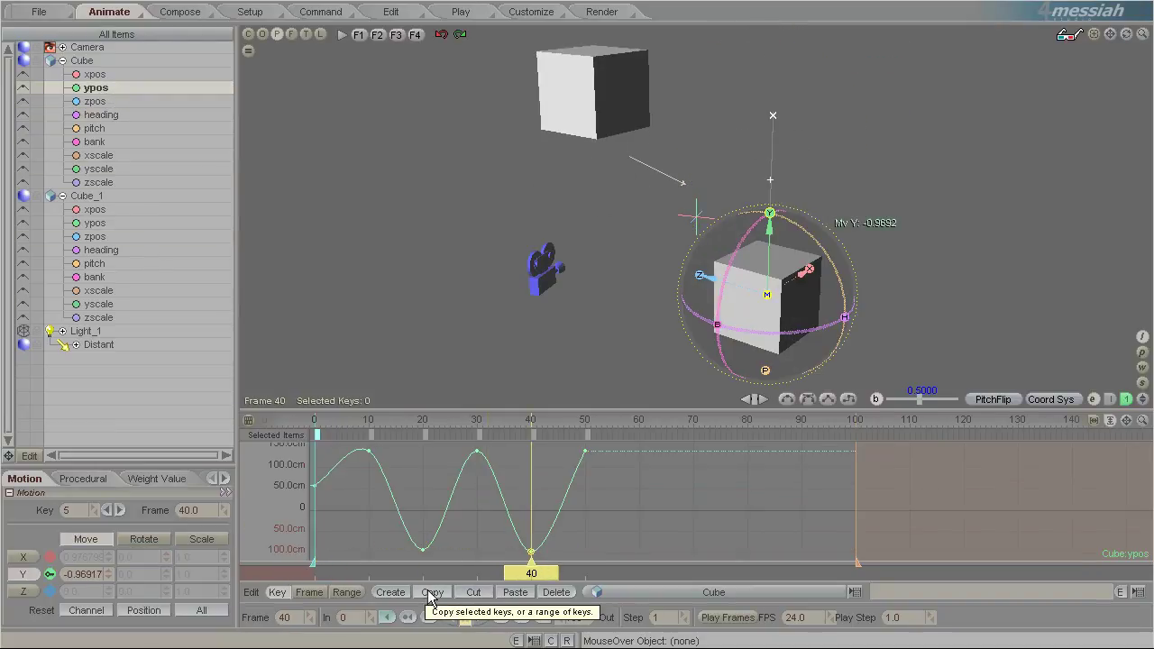
click(432, 593)
click(127, 226)
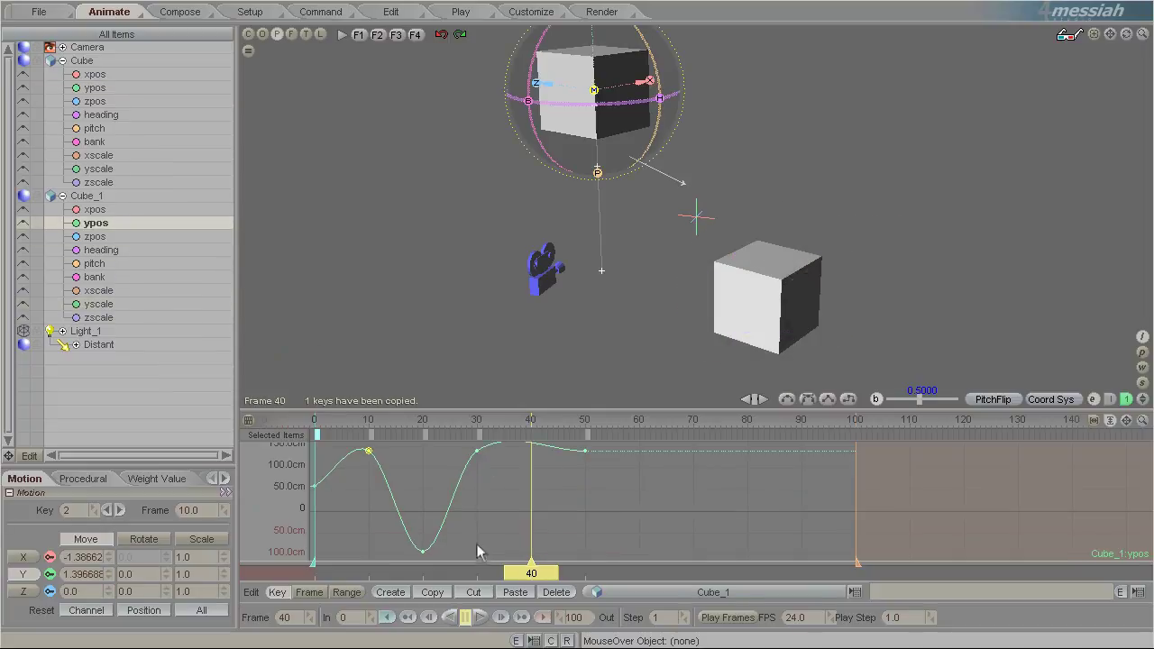
click(516, 592)
drag(535, 573, 491, 573)
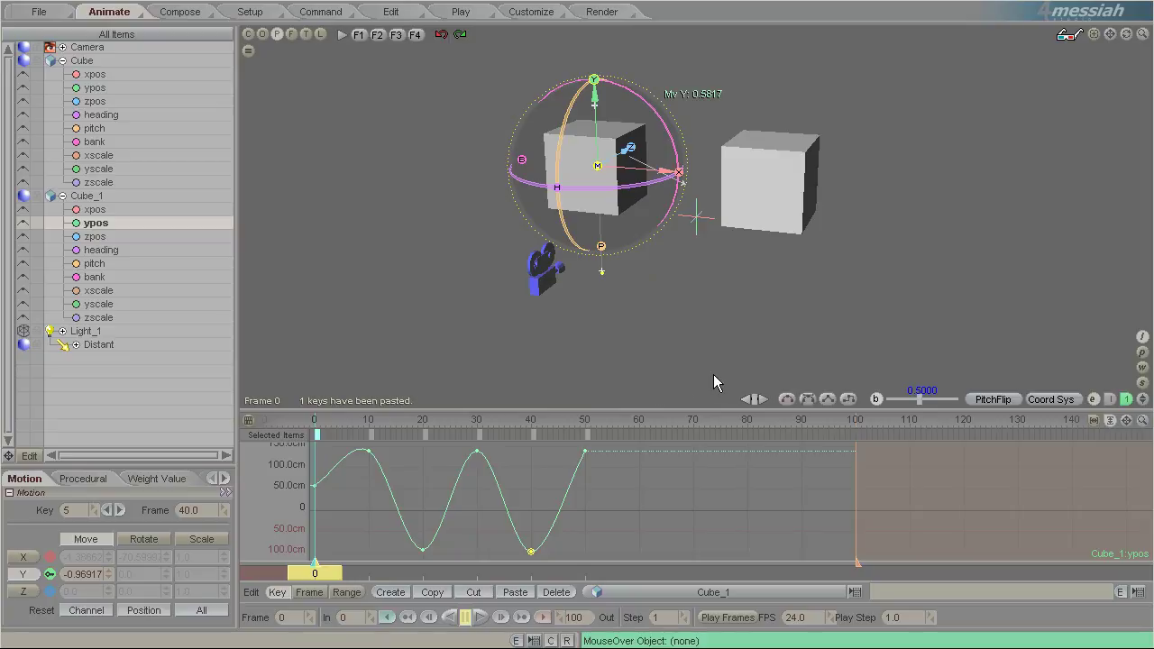
Add Cube to the Cube_1 selection and collapse the channel lists of both cubes.
click(109, 200)
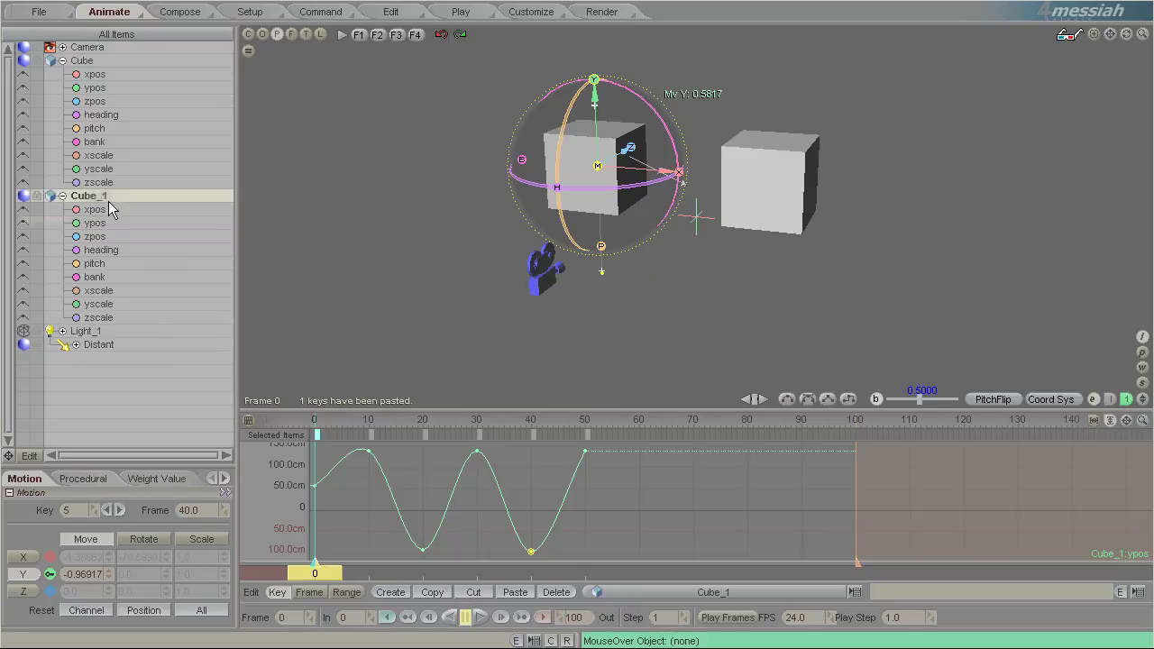
shift+click(90, 63)
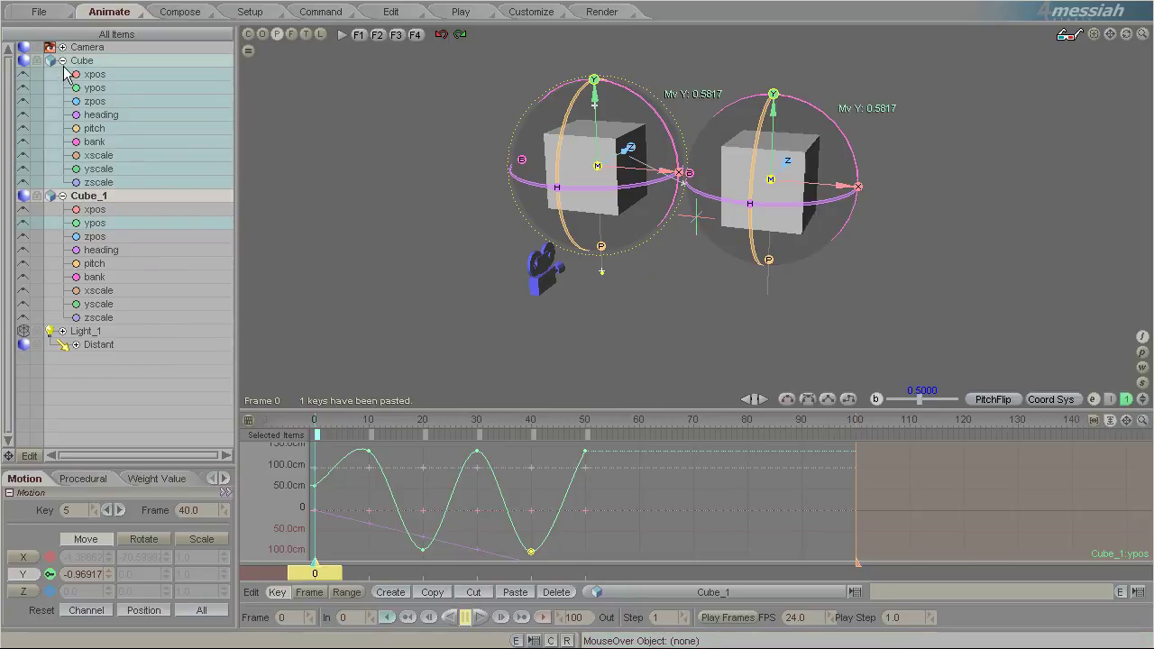
click(62, 60)
click(62, 75)
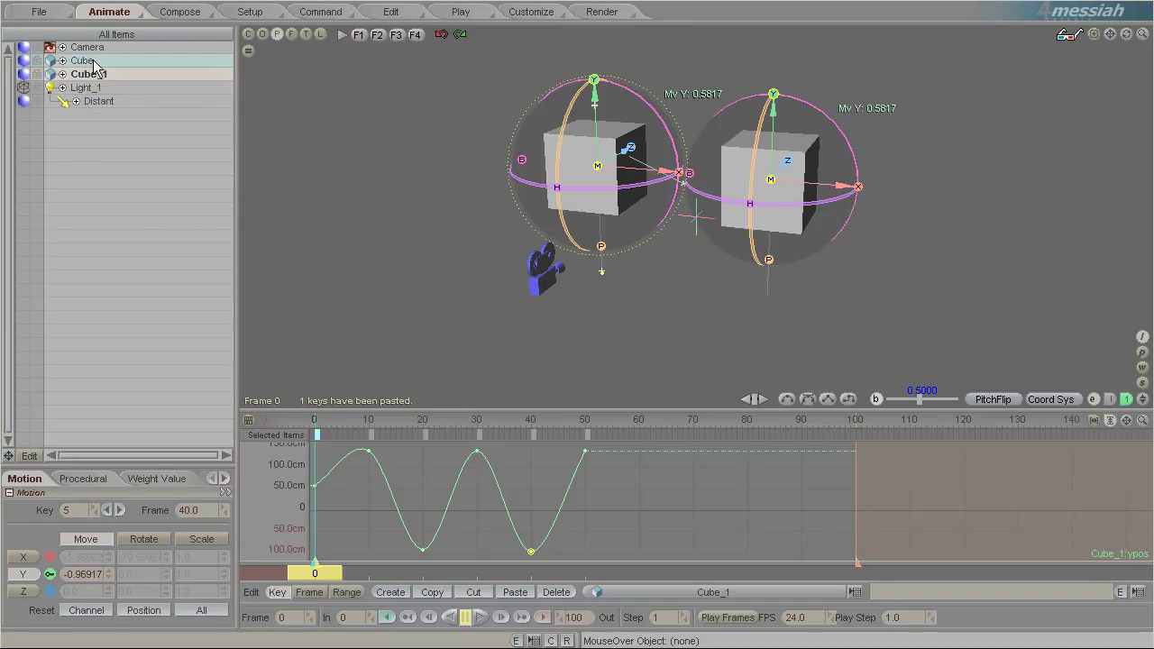
With Cube and Cube_1 both selected, move them along X at frame 0, bringing Cube to about 1.40.
click(83, 60)
ctrl+click(90, 74)
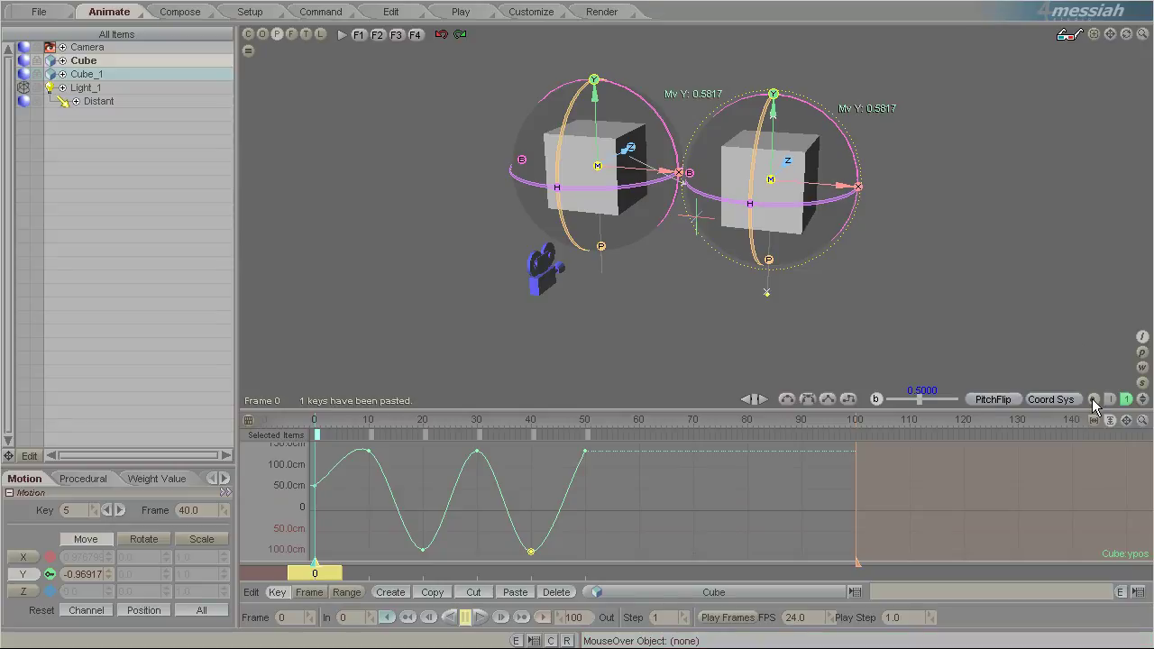
drag(857, 186, 1003, 210)
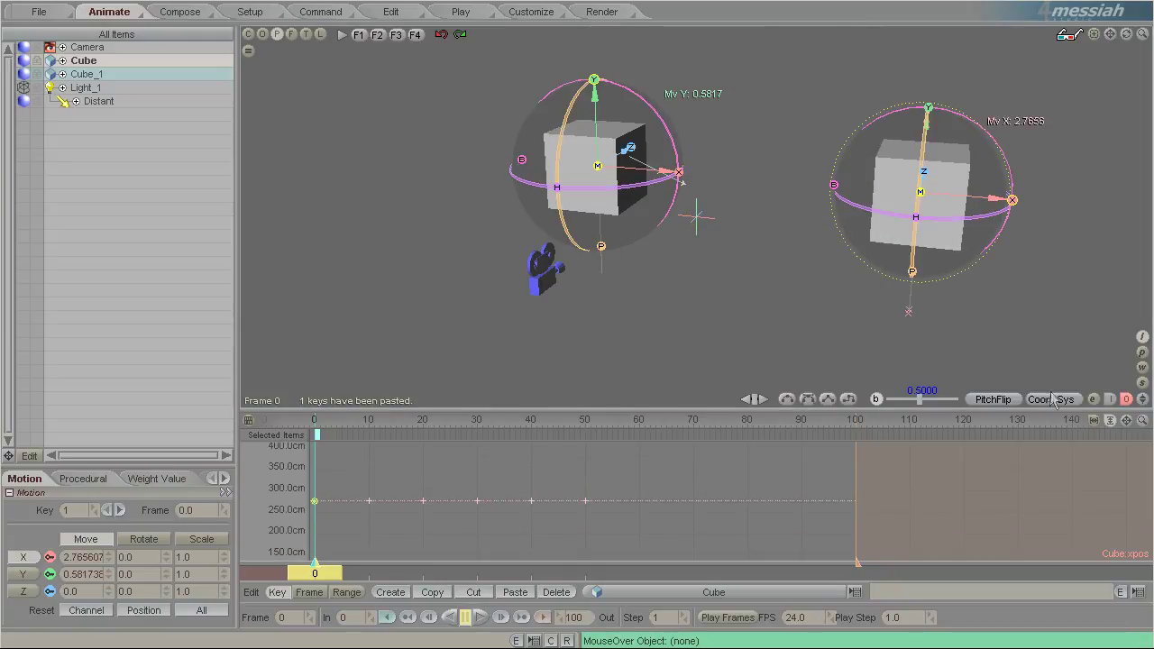
drag(1012, 202, 883, 189)
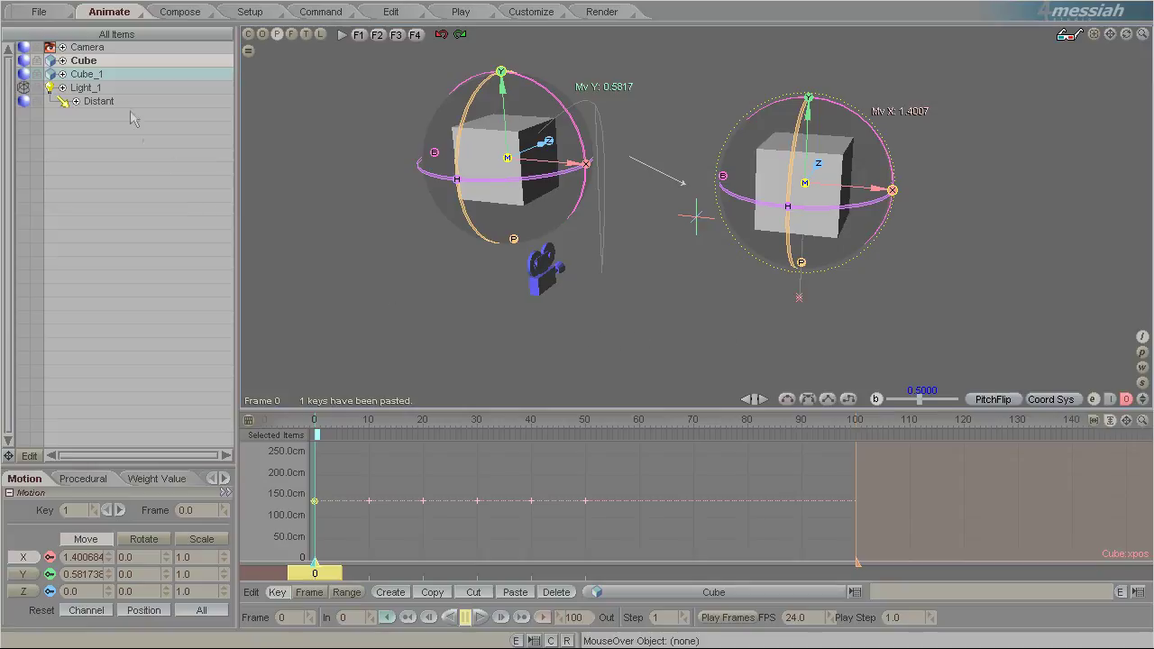
Select only Cube and hide its heading, pitch and bank handles on the edit sphere in rotate mode.
click(105, 87)
click(101, 73)
click(112, 61)
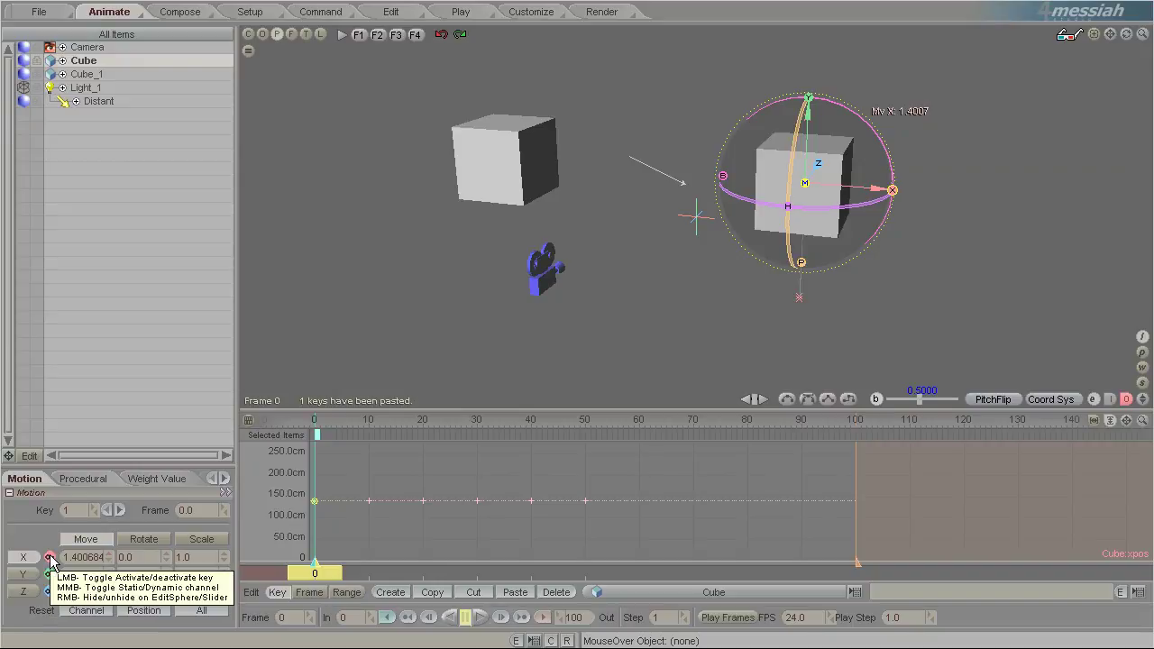
click(149, 538)
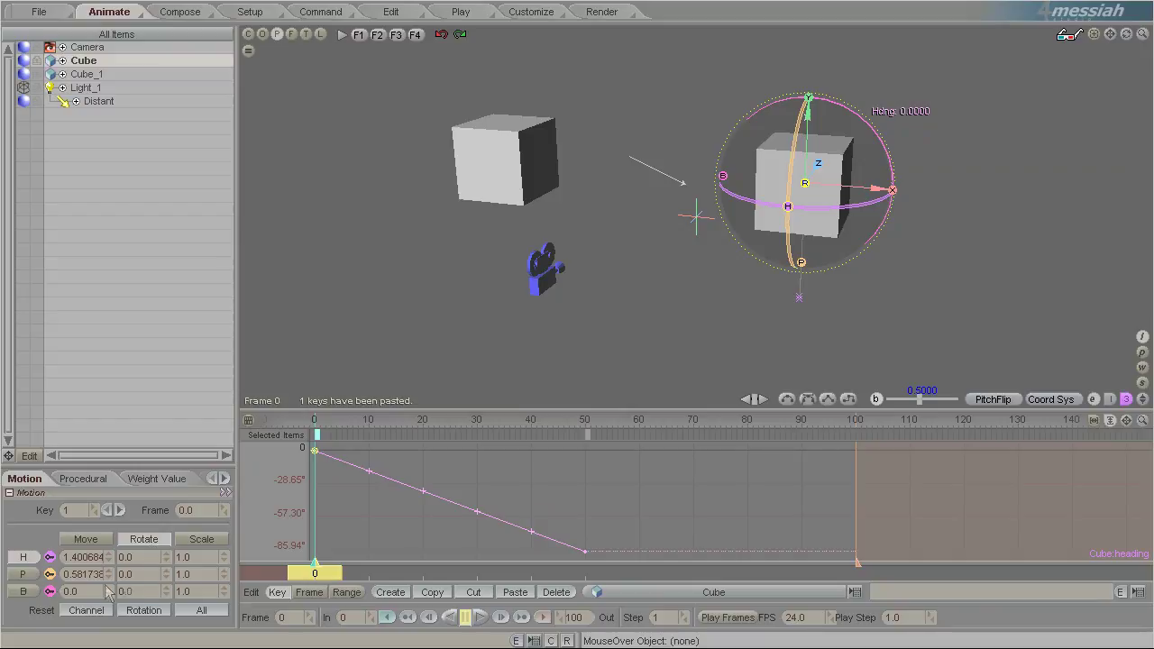
right_click(50, 557)
right_click(49, 574)
right_click(49, 590)
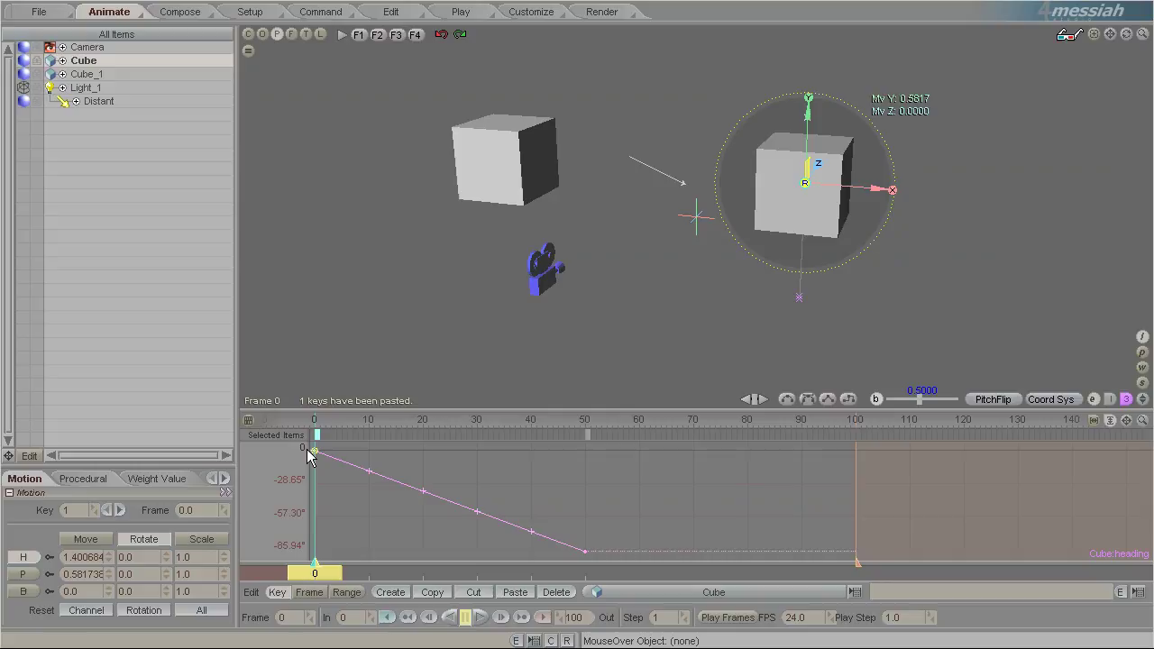
Select Cube's heading key at frame 50, make the heading channel static, and scrub the timeline to check the rotation.
click(590, 573)
click(585, 573)
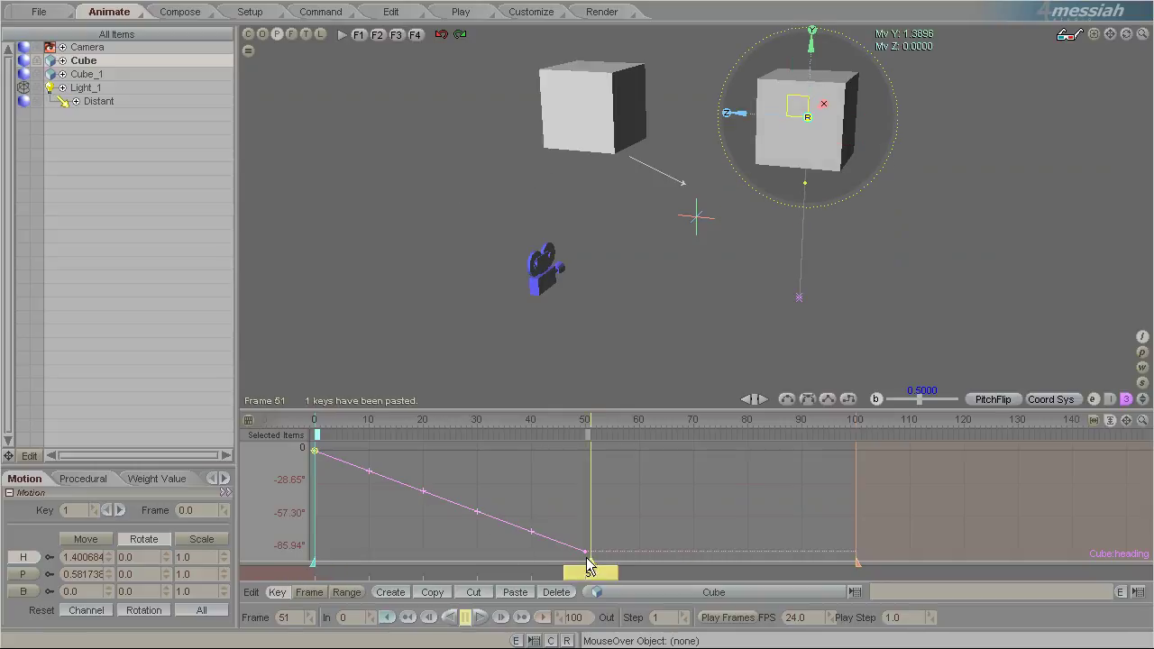
click(585, 552)
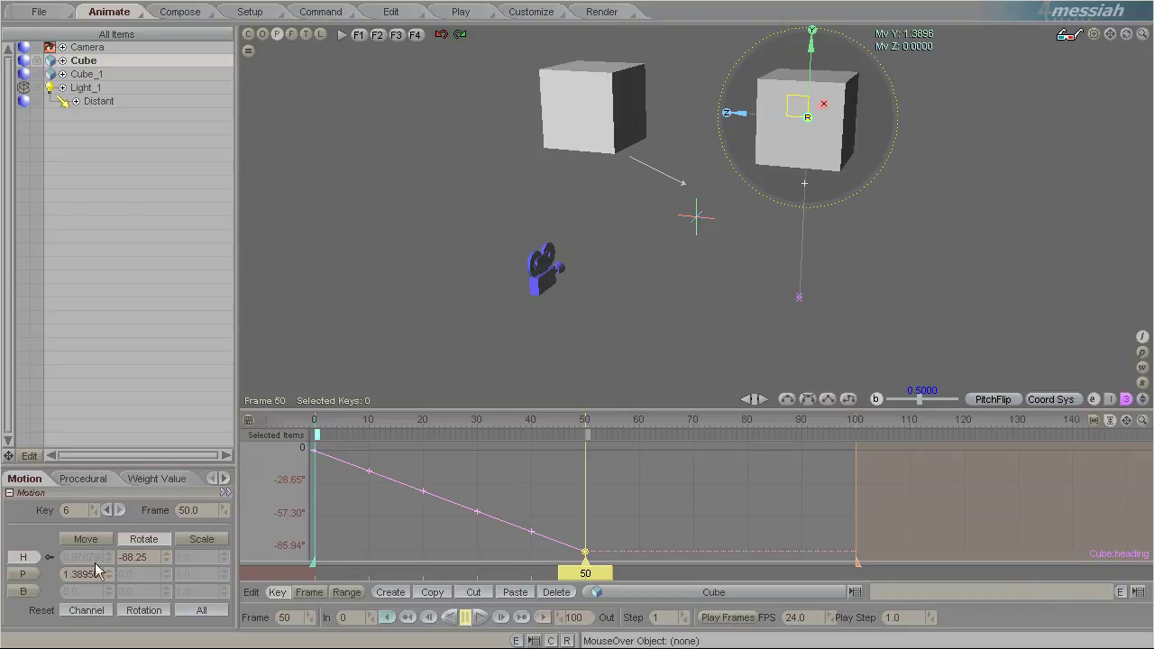
click(49, 557)
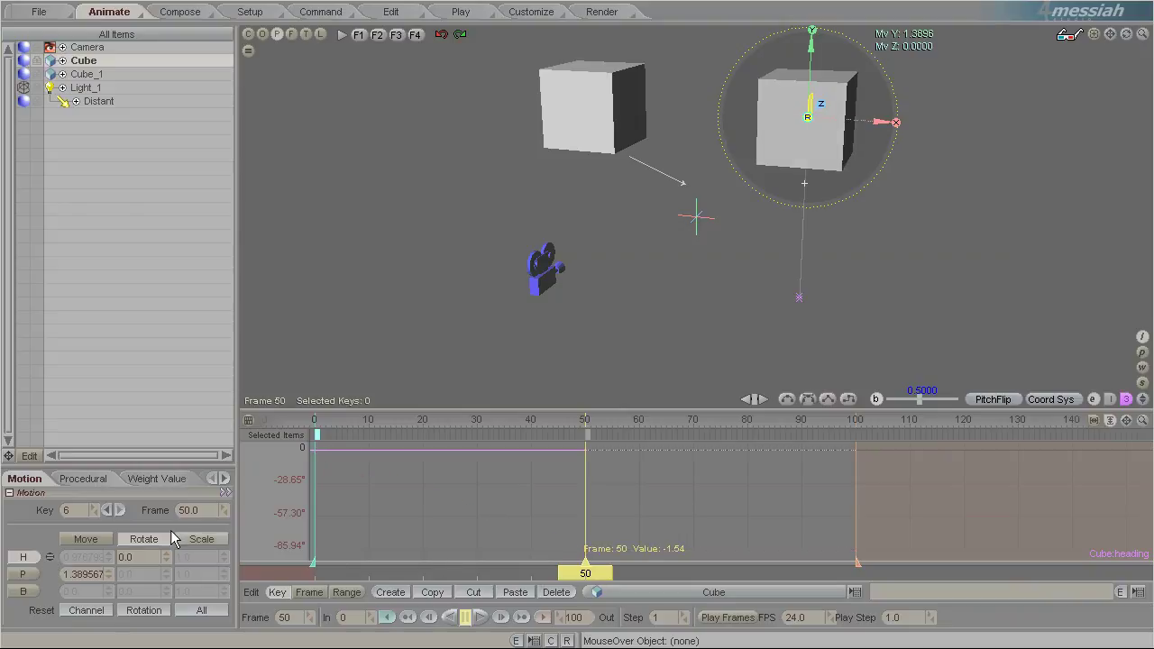
drag(588, 575, 489, 574)
click(49, 558)
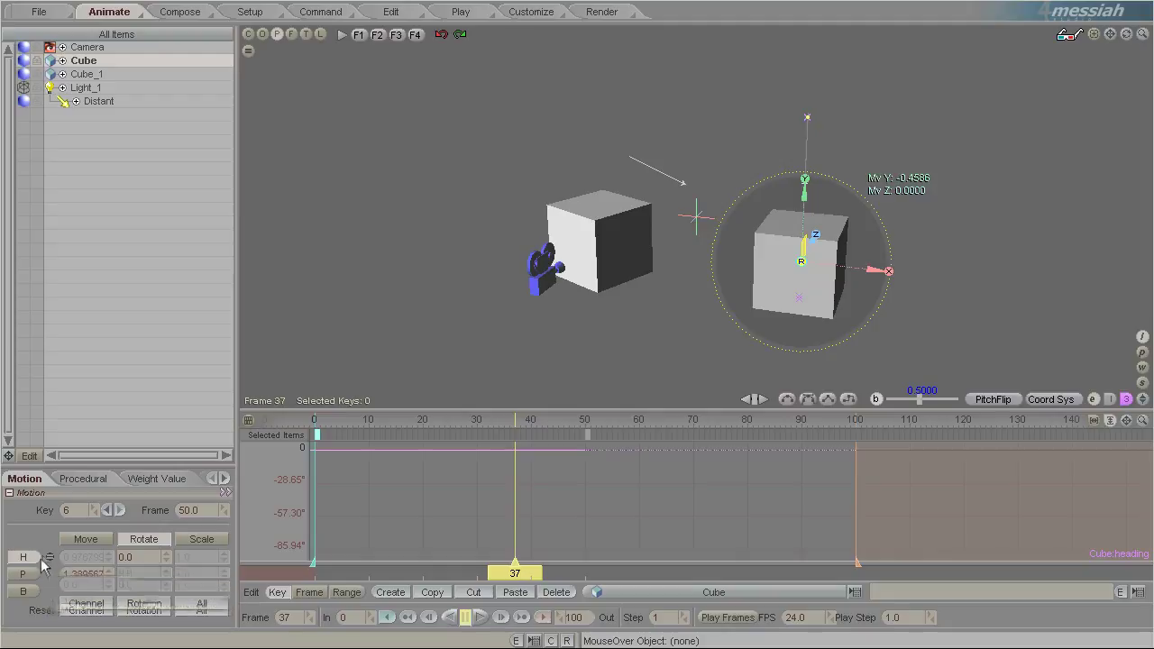
drag(536, 242, 529, 546)
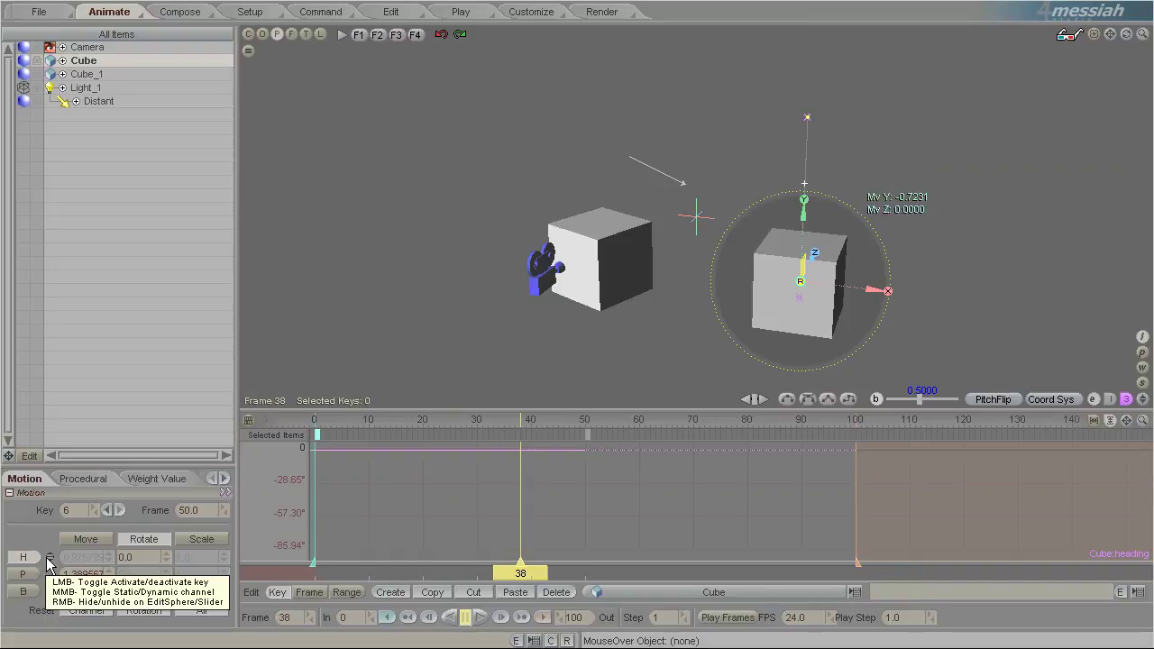
mouse_move(510, 569)
mouse_down()
mouse_move(445, 570)
mouse_move(462, 569)
mouse_up()
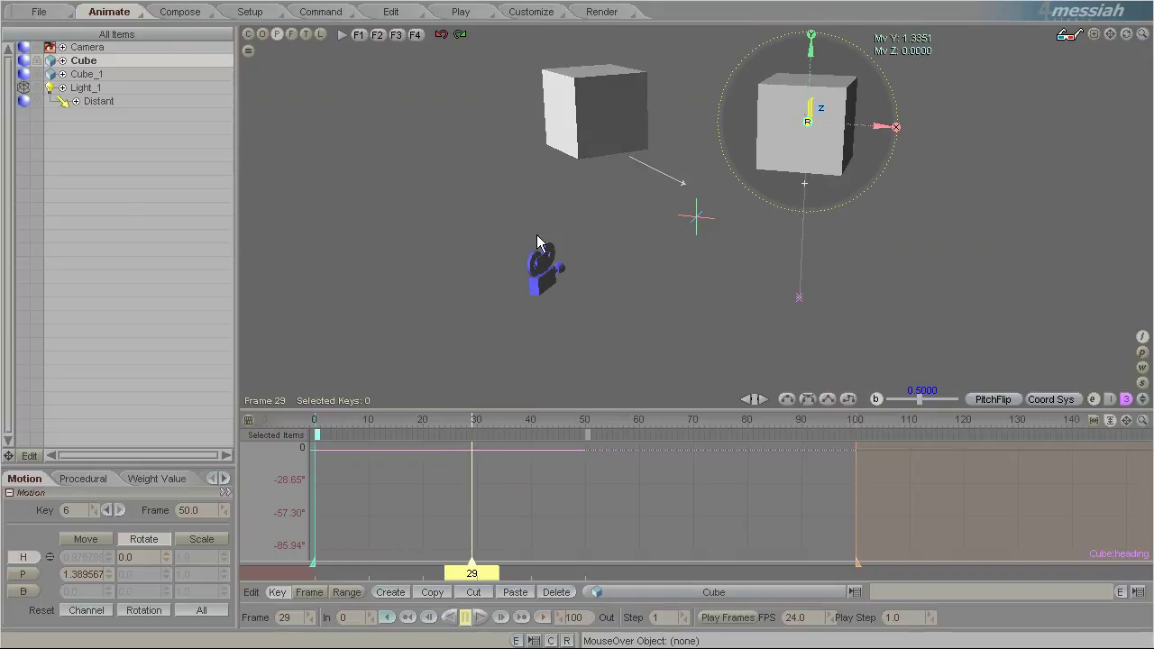
Unhide Cube's heading handle, rotate the static heading to about -43.25 at frame 30, and play the animation.
click(50, 556)
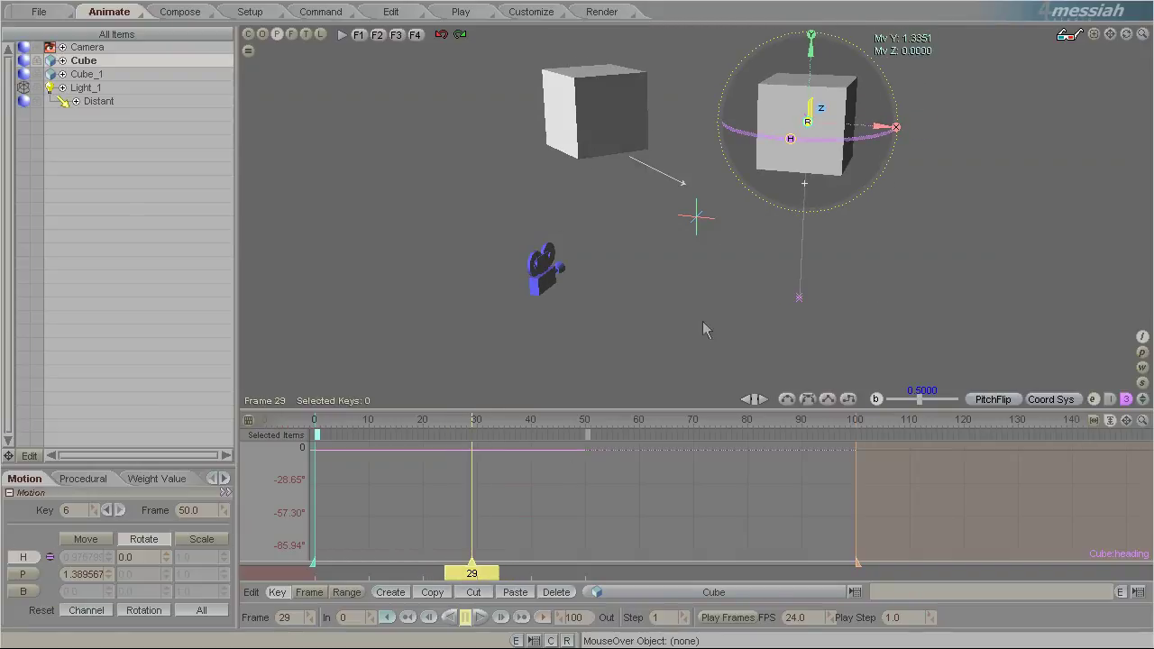
drag(814, 227, 537, 243)
mouse_move(471, 574)
mouse_down()
mouse_move(351, 574)
mouse_move(477, 574)
mouse_up()
drag(818, 130, 541, 250)
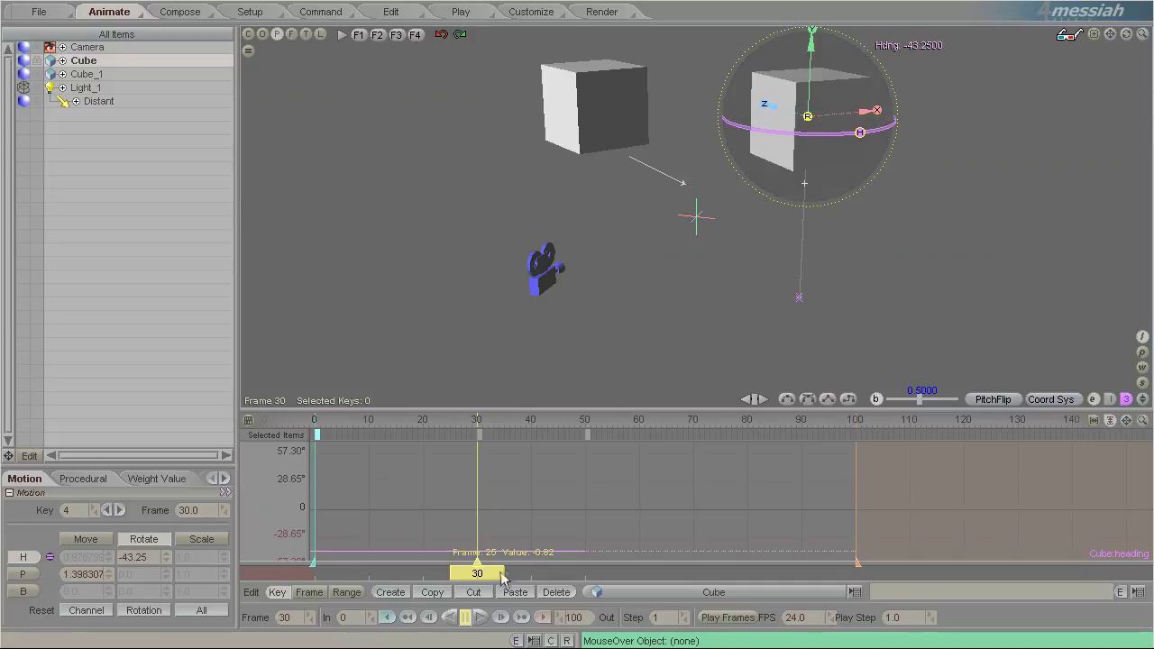
click(479, 617)
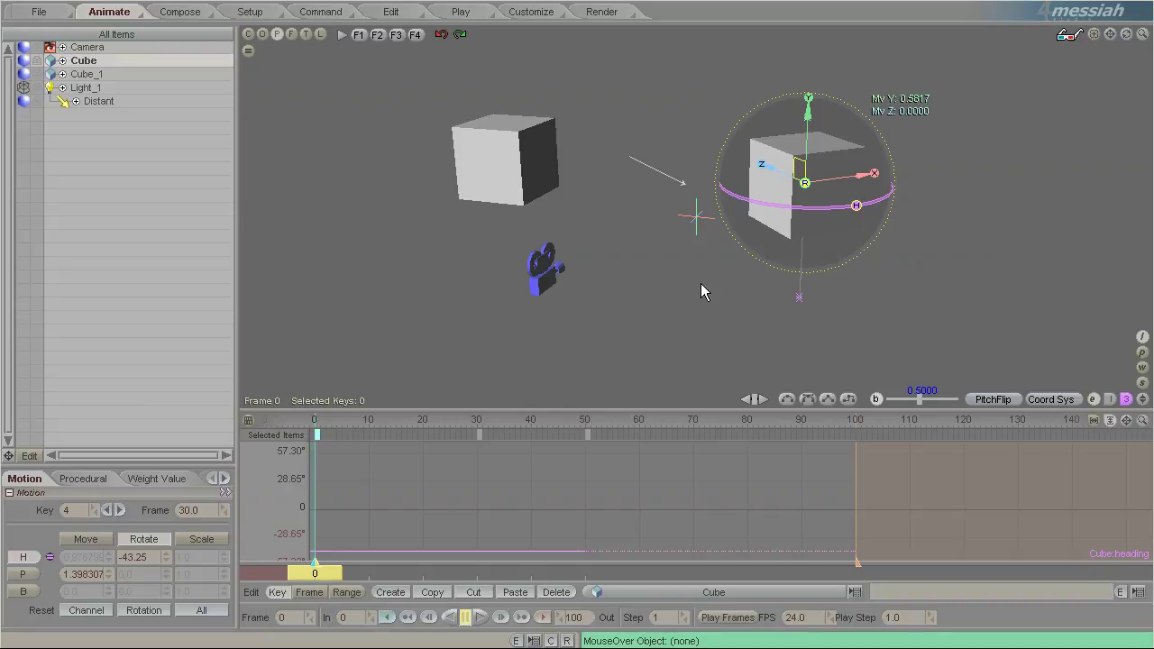
Make Cube's heading channel dynamic again and unhide the pitch and bank handles.
click(48, 558)
click(48, 558)
click(48, 558)
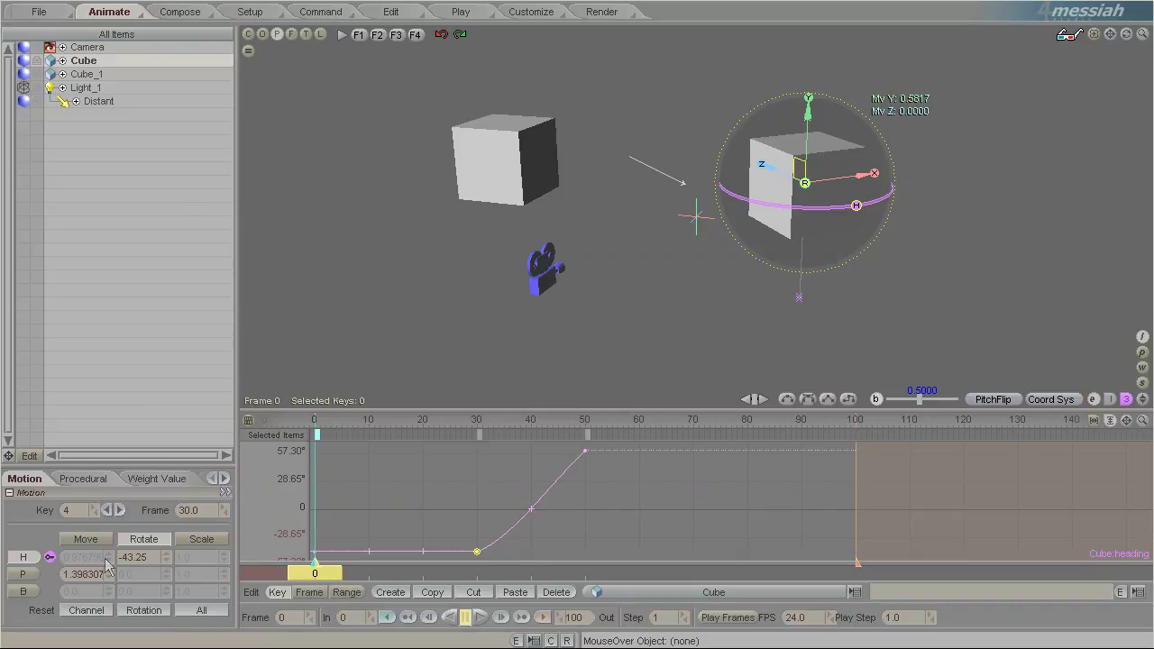
click(50, 573)
click(51, 592)
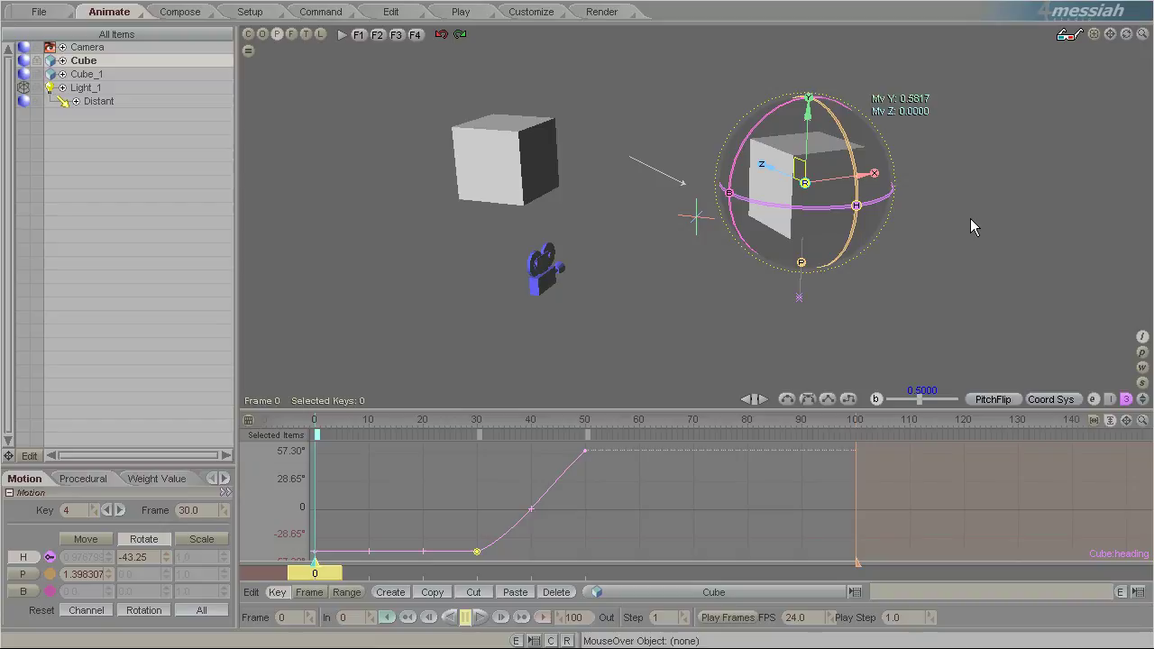
Rotate Cube's heading to about 55.75 at frame 0 and toggle the channel to static and back to dynamic.
drag(969, 218, 431, 200)
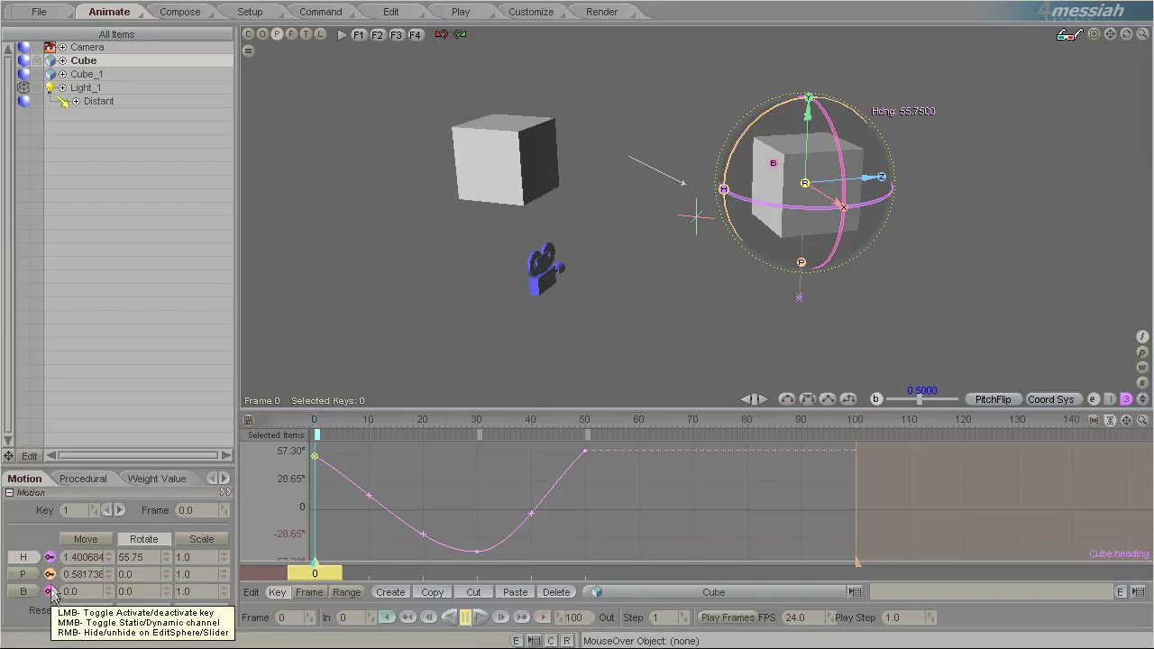
click(49, 559)
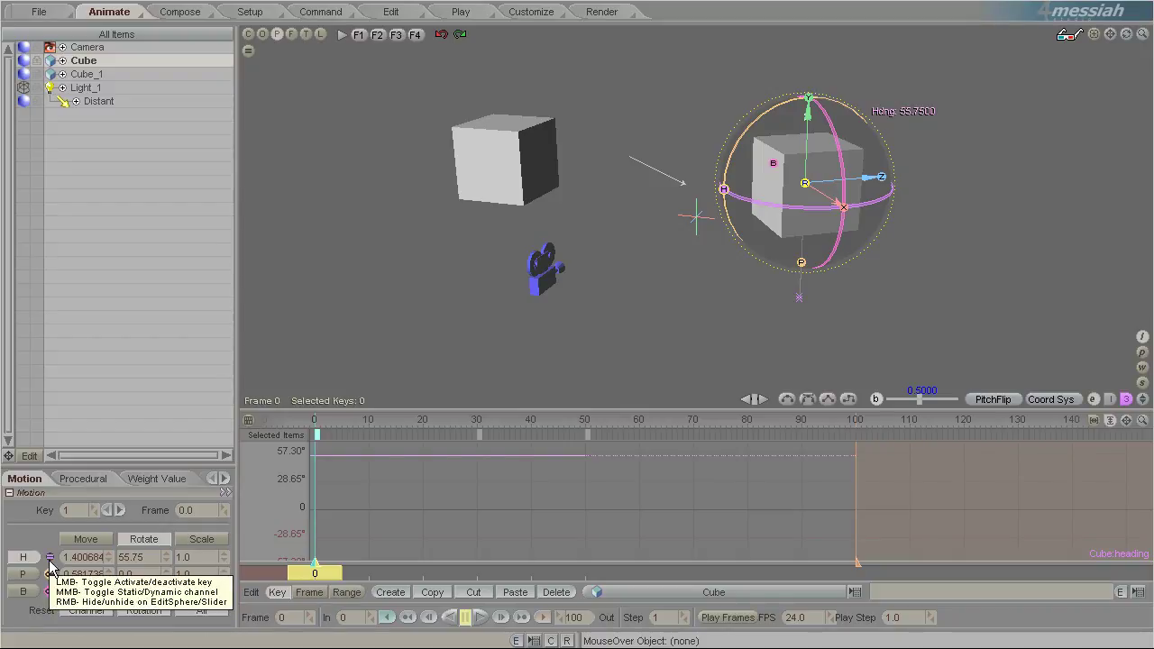
right_click(51, 560)
right_click(50, 560)
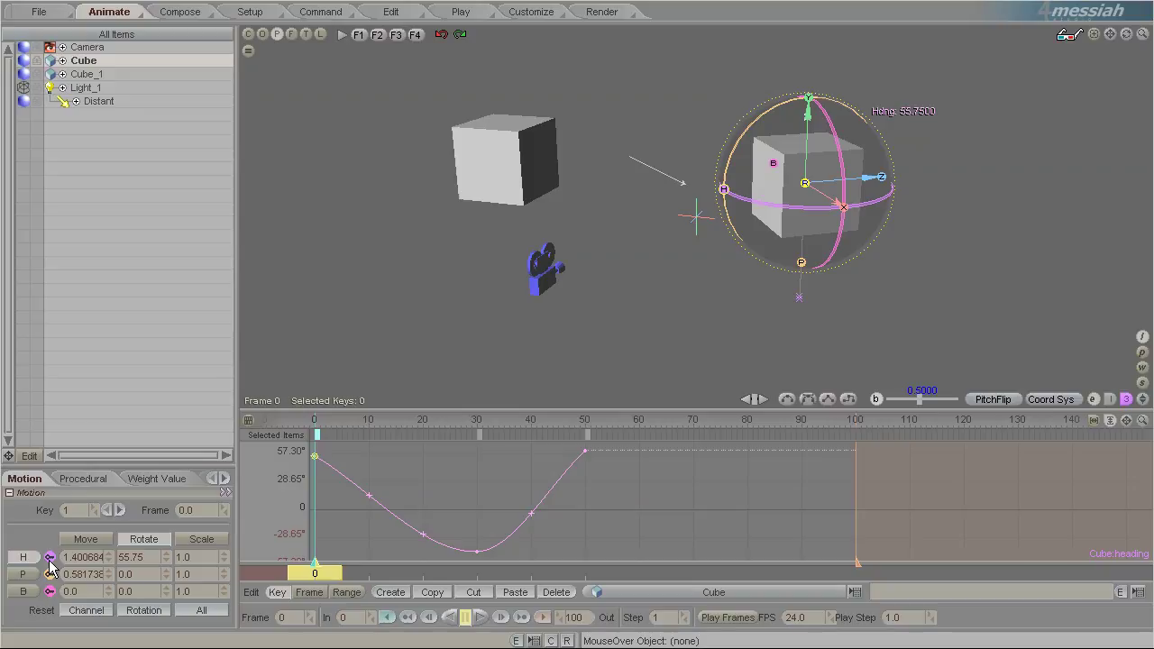
Make Cube's heading channel static, rotate it to about 3.75, and scrub through the frames to check it.
click(50, 560)
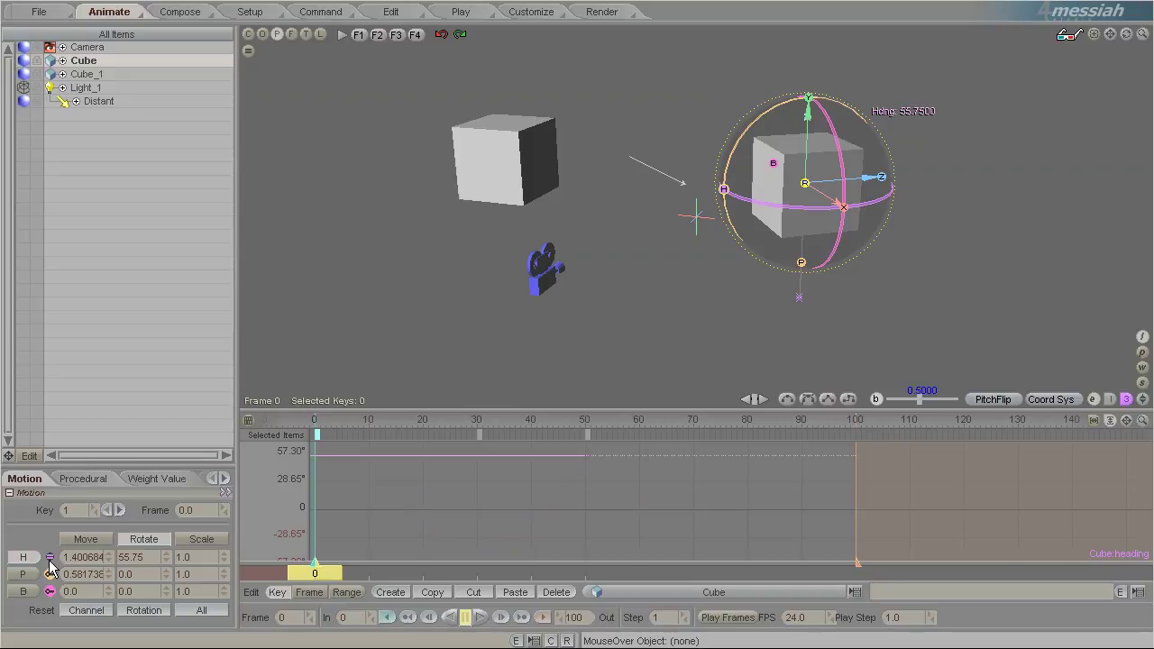
drag(782, 207, 990, 224)
drag(326, 573, 375, 573)
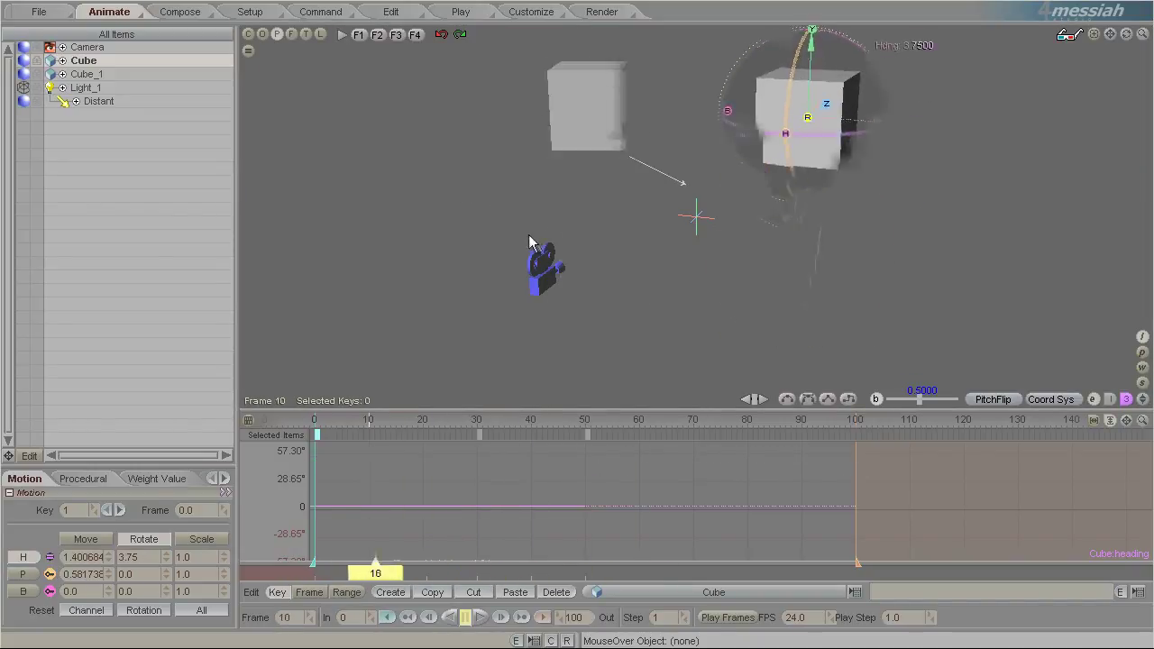
drag(535, 574, 314, 573)
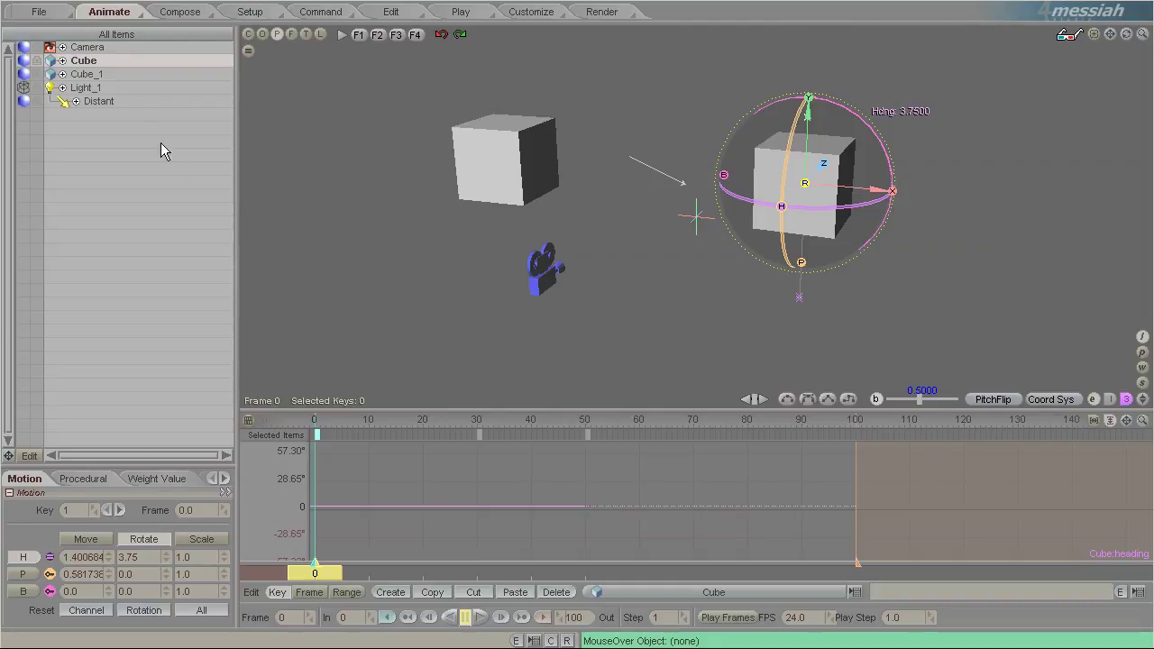
Select Cube_1, set the keying mode to All Channels, and move its frame 50 keys to frame 60.
click(96, 74)
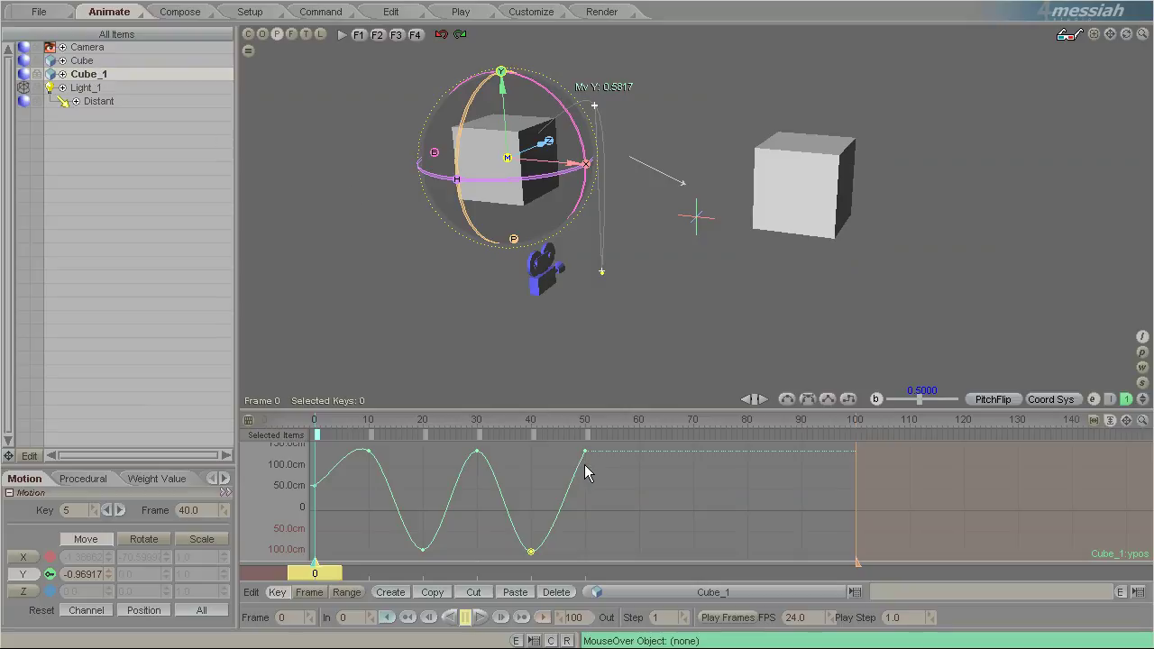
click(1142, 399)
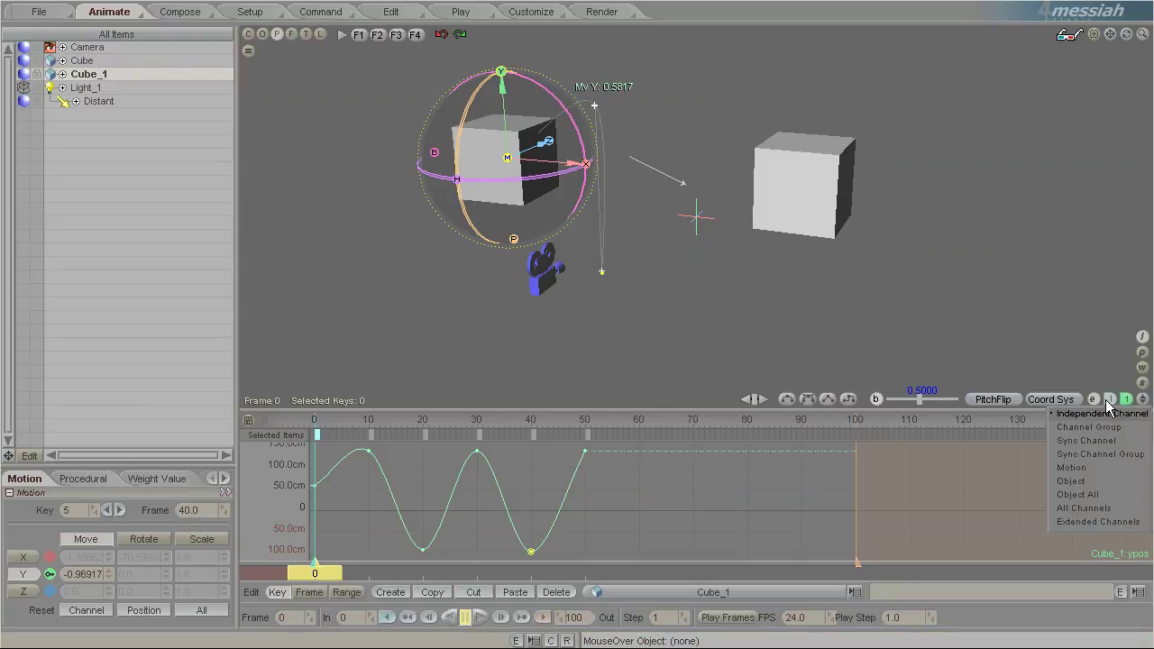
click(1084, 508)
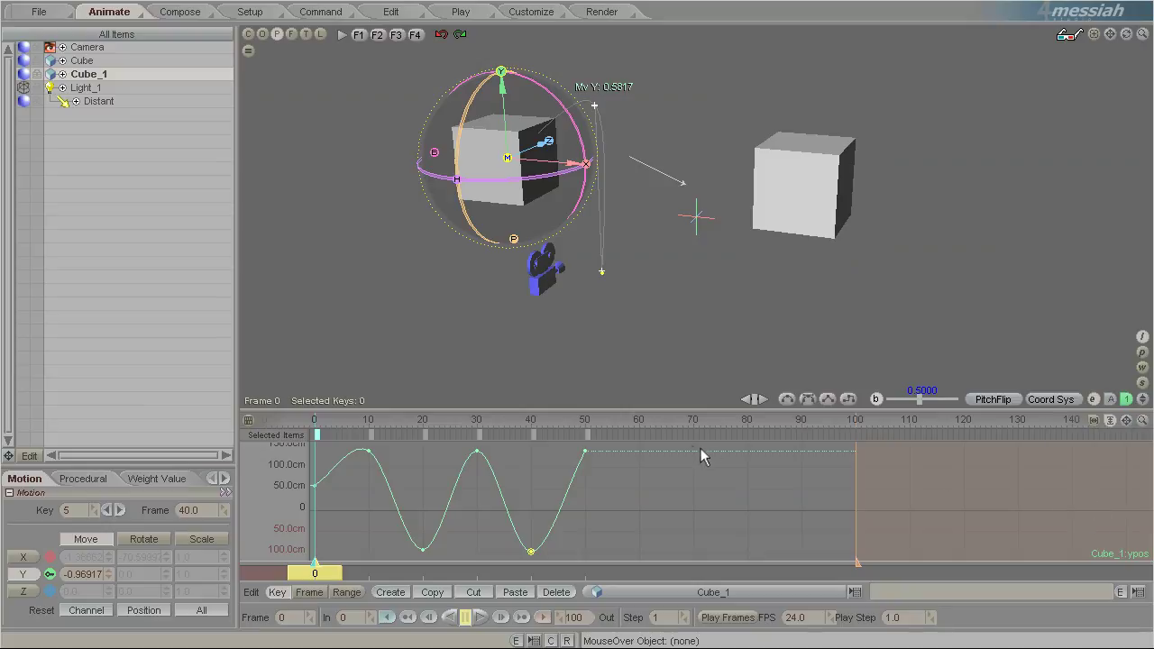
click(586, 452)
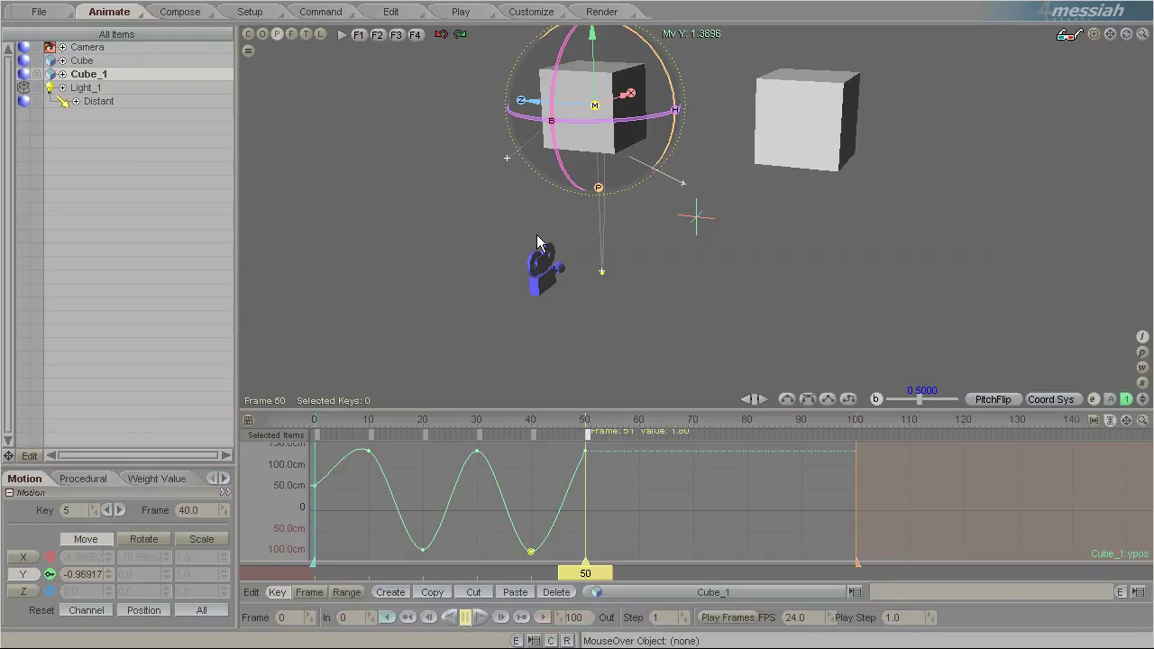
drag(586, 434, 641, 434)
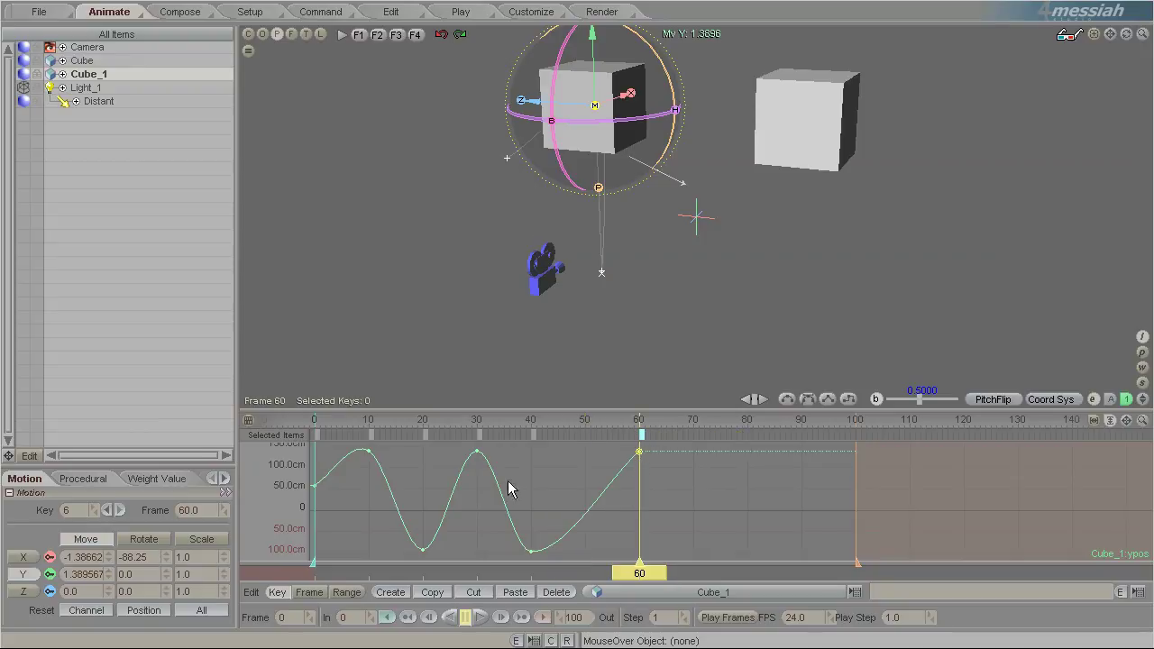
Expand Cube_1's channels and examine the bank, yscale, pitch and zpos curves at frame 60.
click(62, 74)
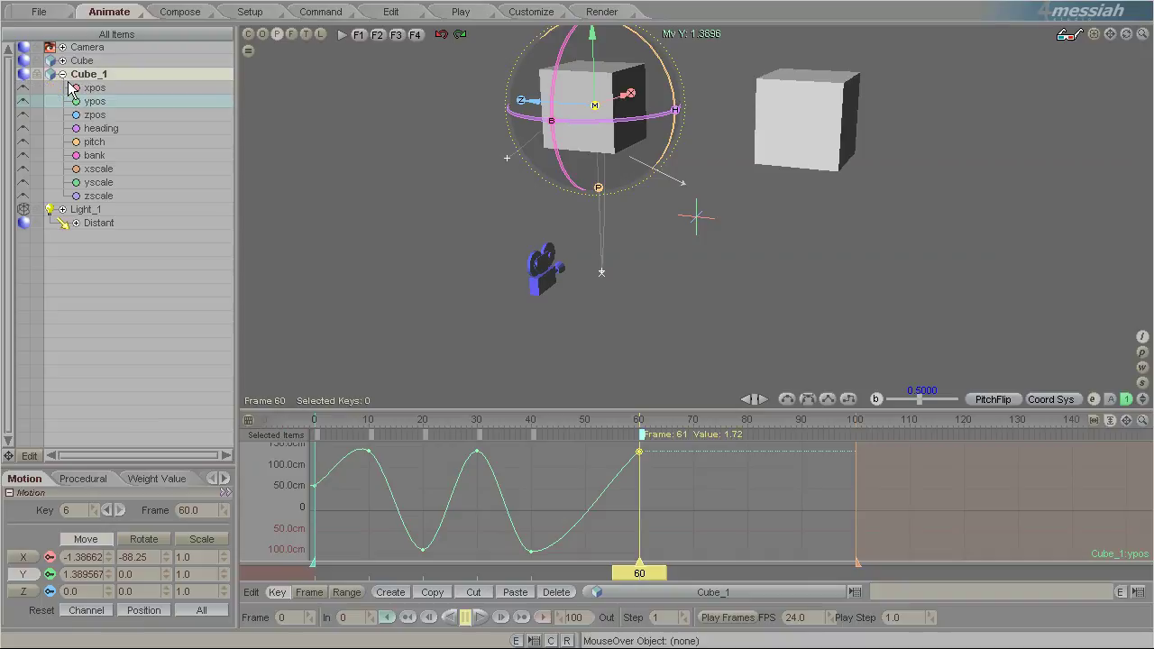
click(95, 155)
click(105, 182)
click(103, 141)
click(106, 114)
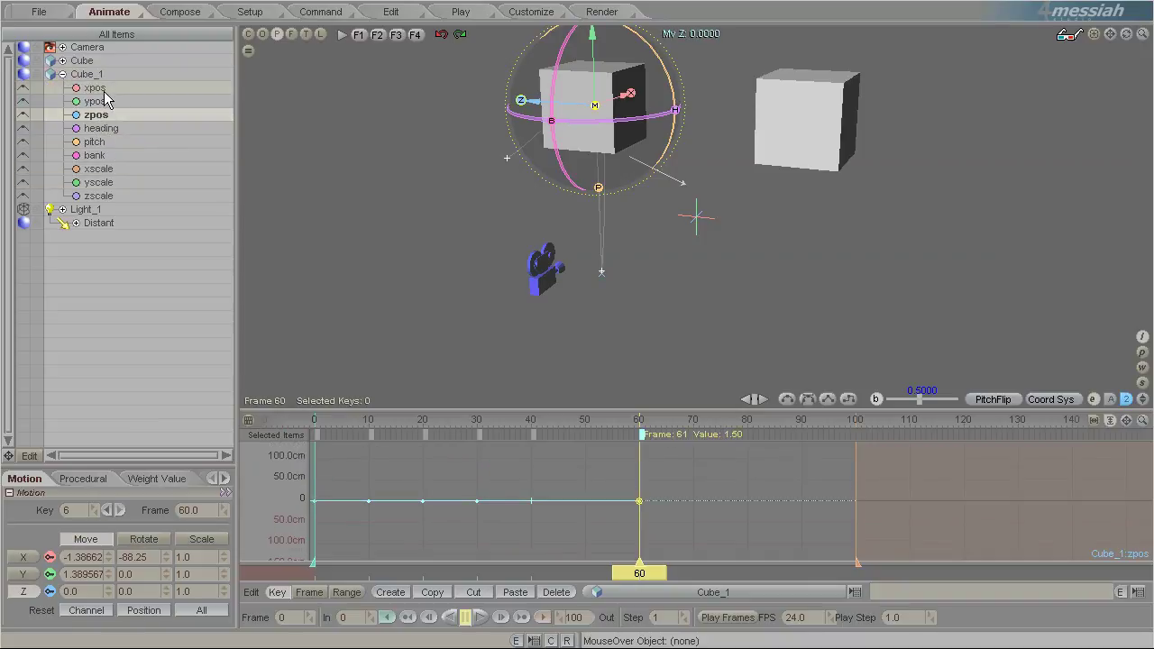
Move Cube_1's frame 60 keys back to frame 50, and shift only the xpos key to frame 60 in Independent Channel mode.
click(99, 87)
drag(640, 433, 585, 434)
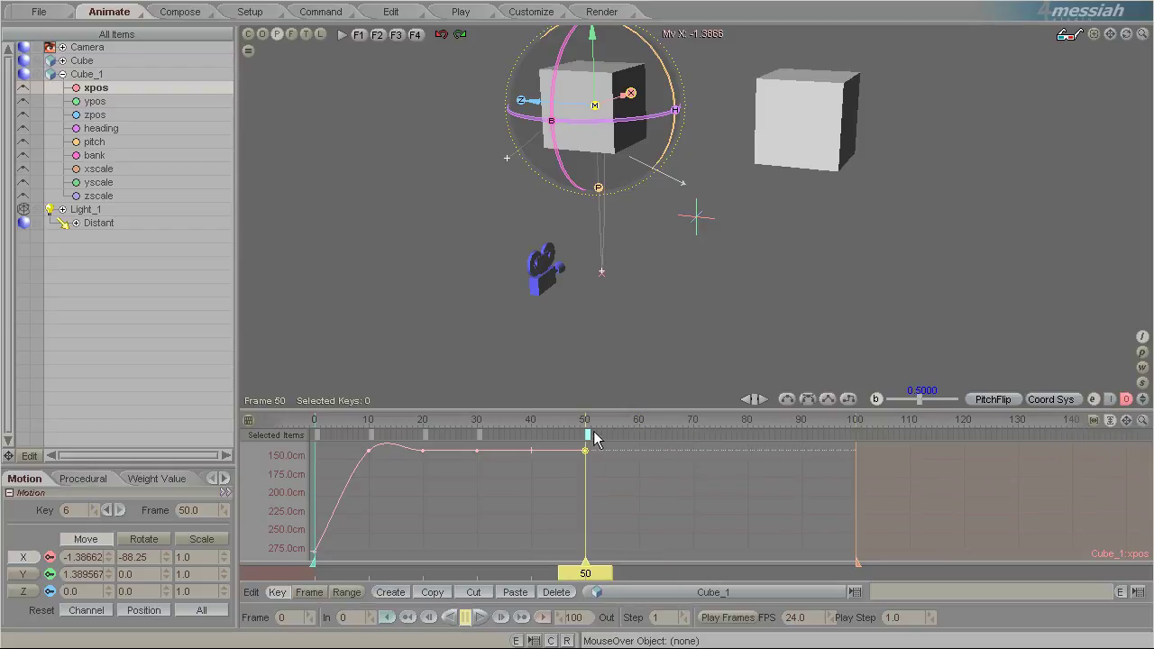
drag(591, 437, 640, 434)
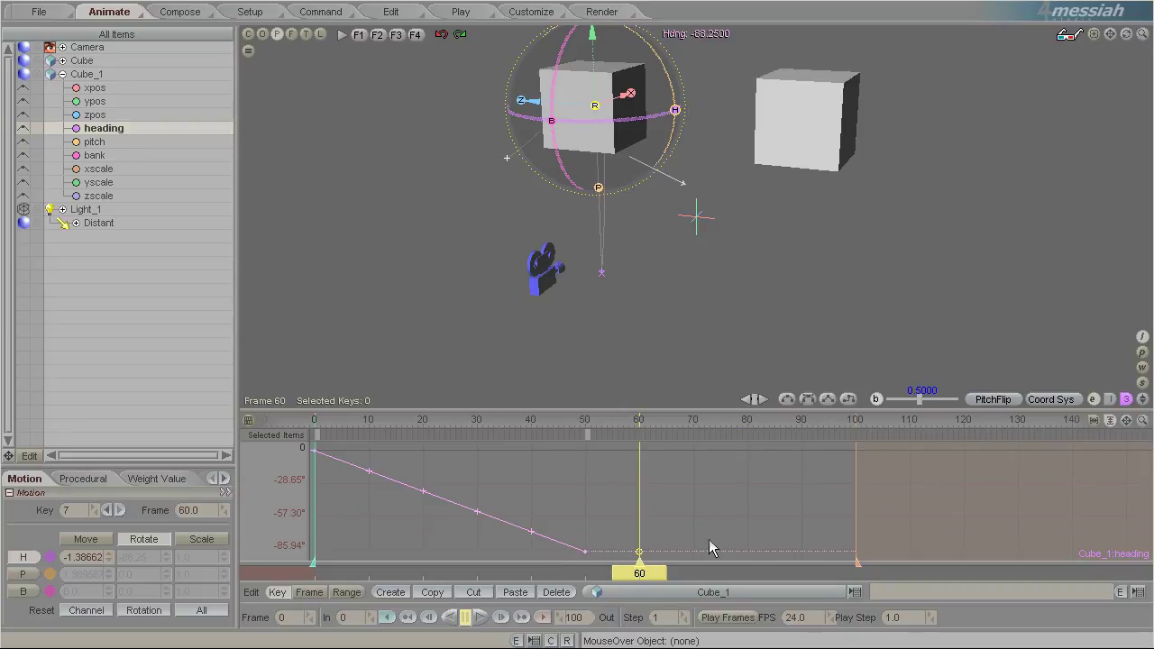
click(1113, 402)
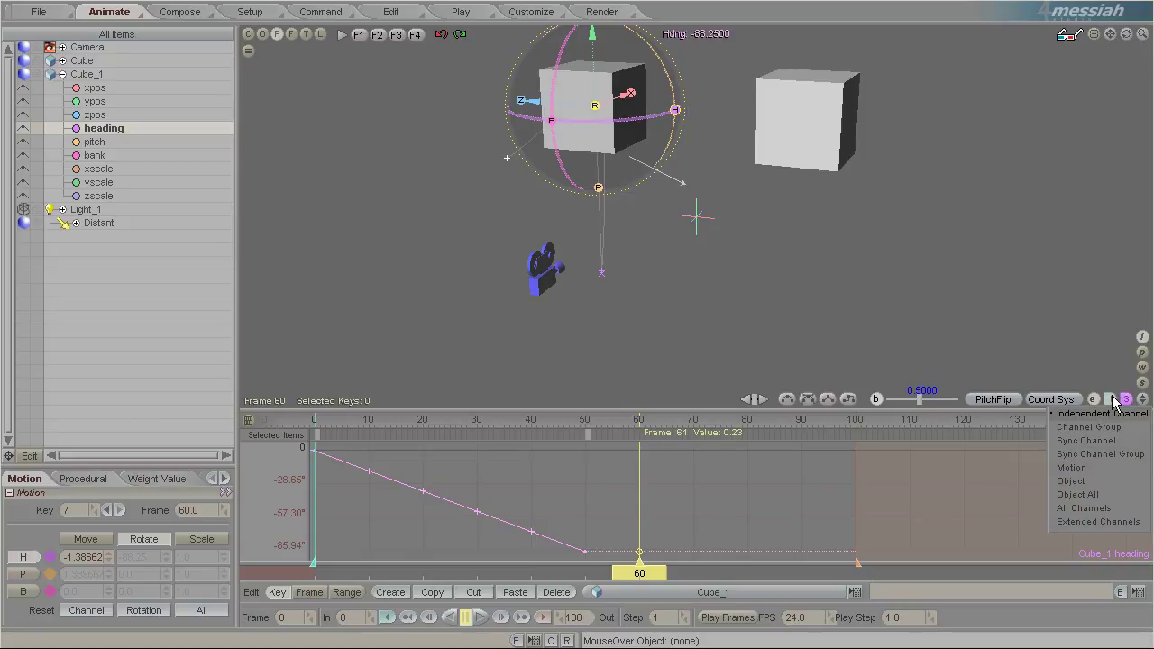
click(1110, 413)
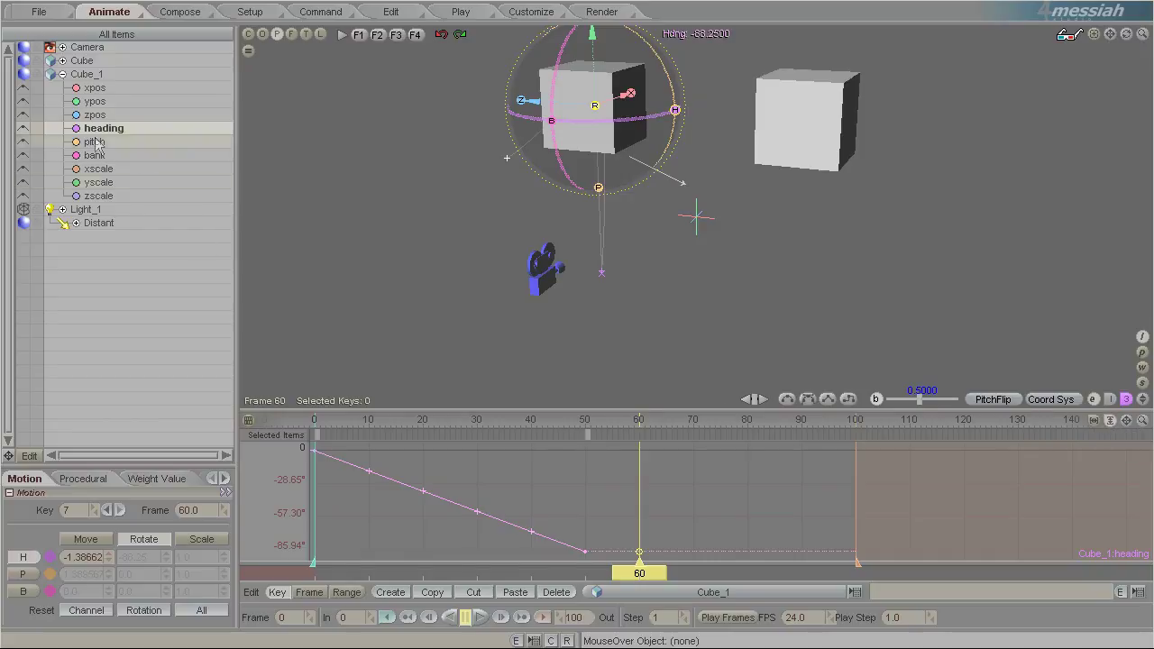
Return Cube_1's xpos key from frame 60 to frame 50 and check the heading channel's curve.
click(93, 88)
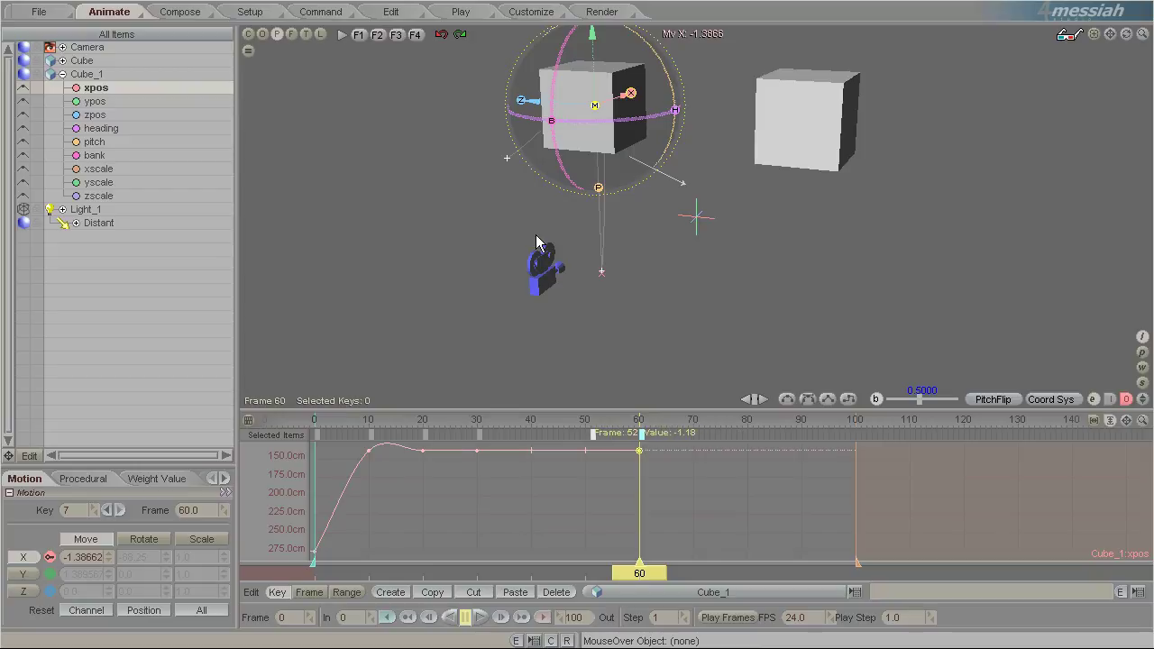
click(586, 450)
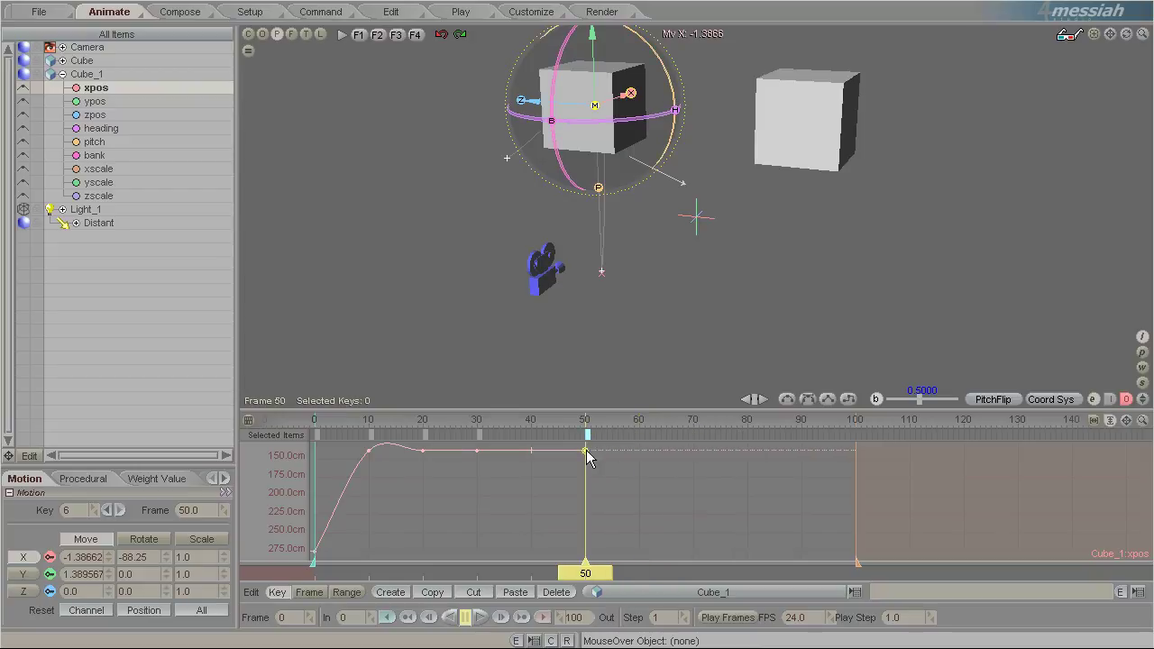
click(115, 134)
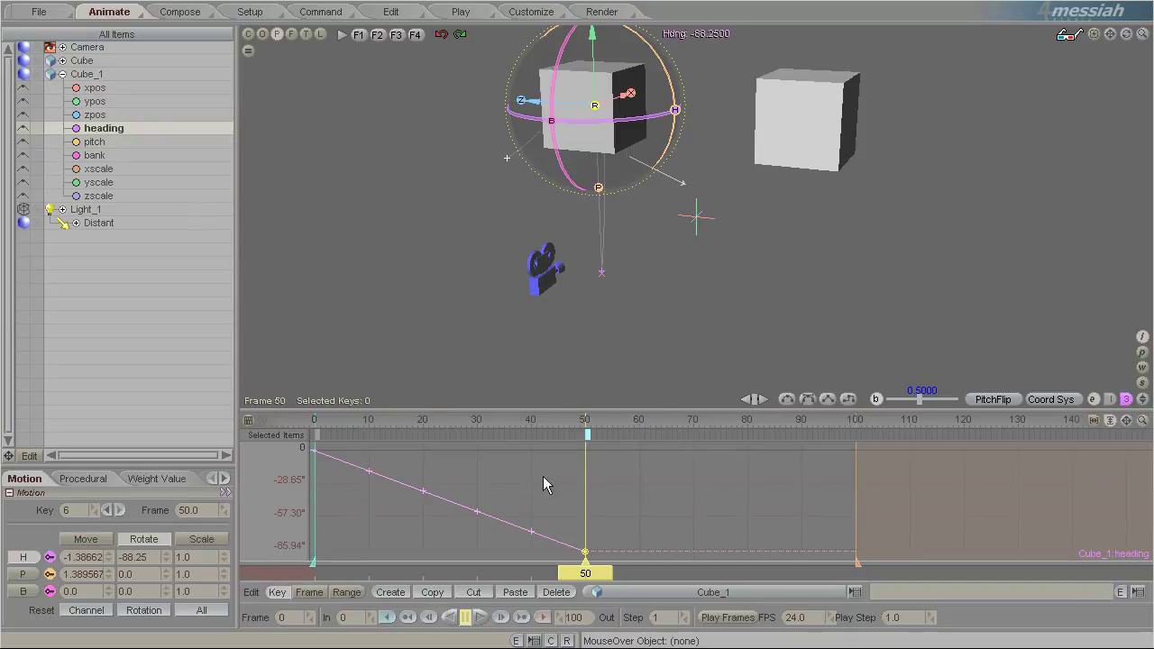